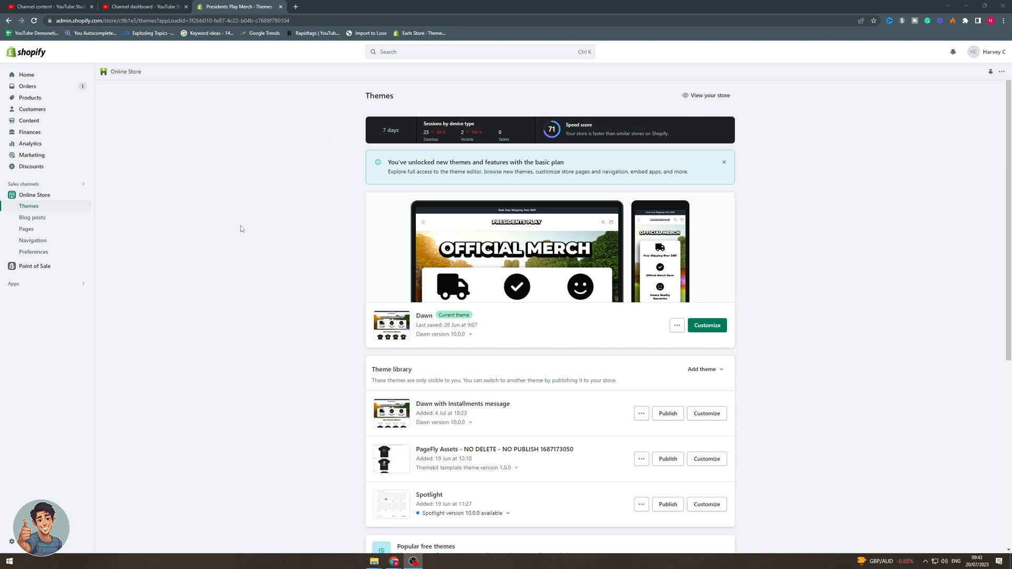
# Step: Open the code editor for the current Dawn theme
pyautogui.click(676, 330)
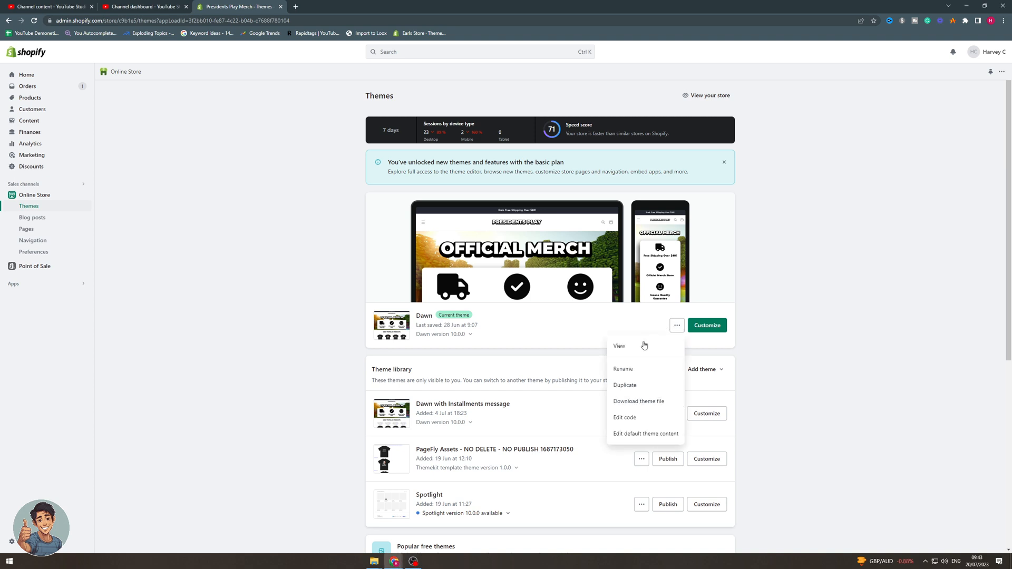
pyautogui.click(308, 246)
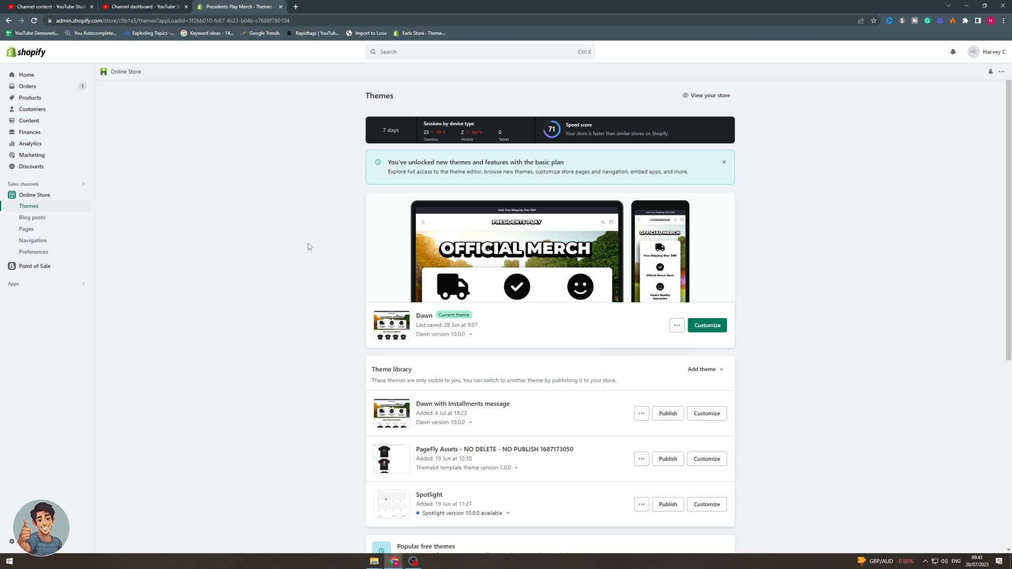
pyautogui.click(678, 325)
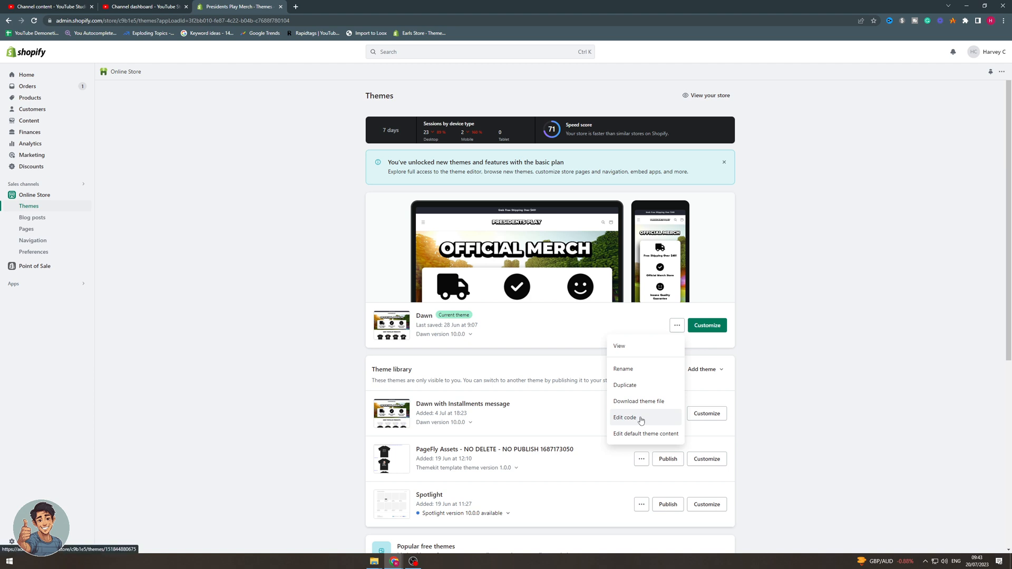
pyautogui.click(641, 421)
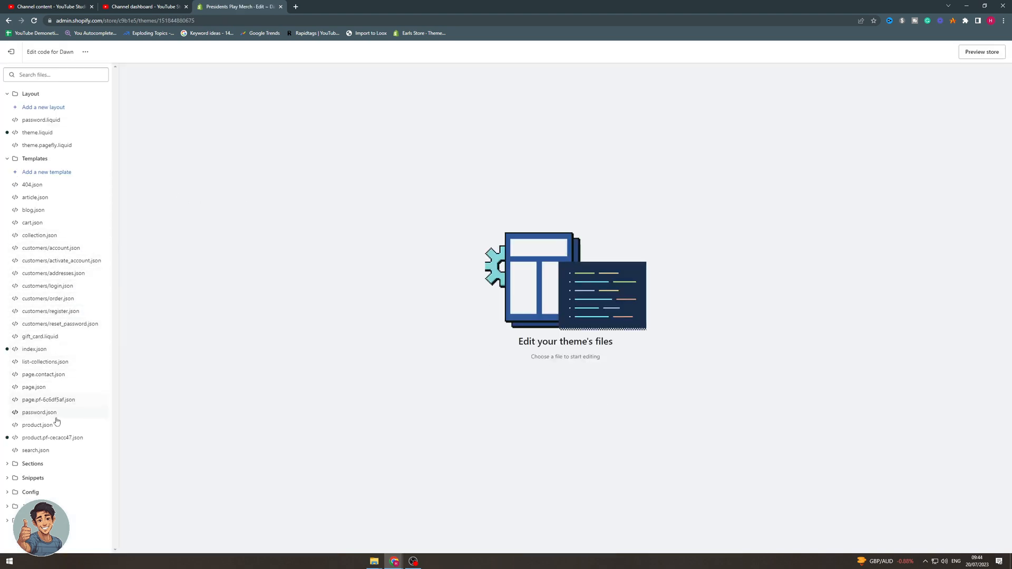
# Step: Filter the theme files by "foot" and open footer.liquid from the Sections folder
pyautogui.click(65, 75)
pyautogui.write('foor')
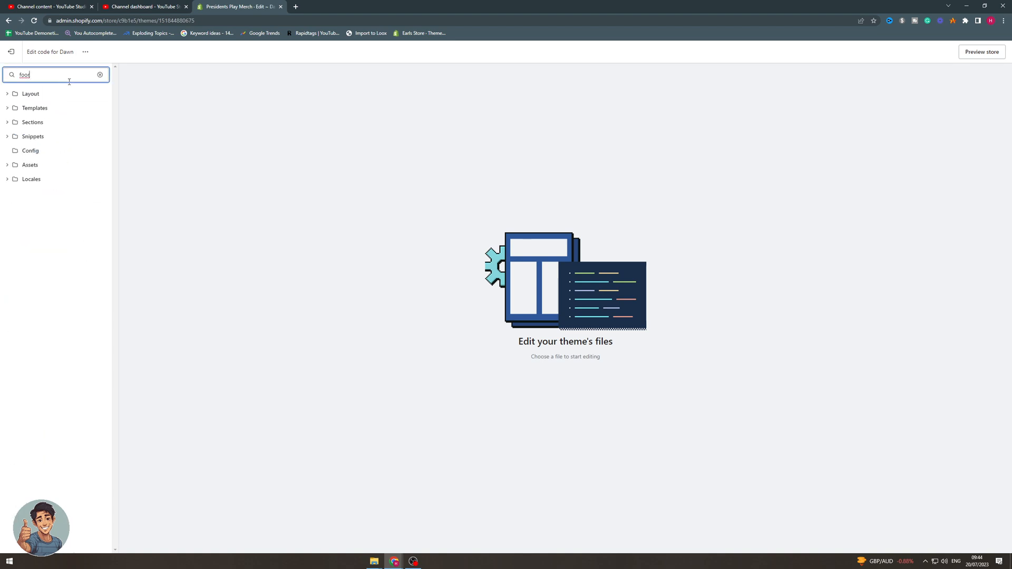
pyautogui.press('BackSpace')
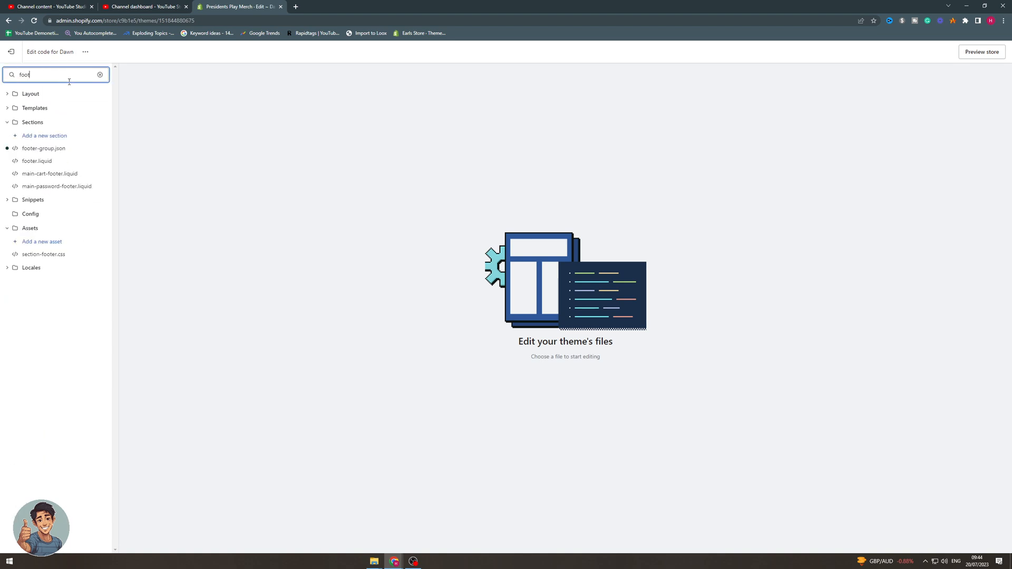
pyautogui.click(43, 160)
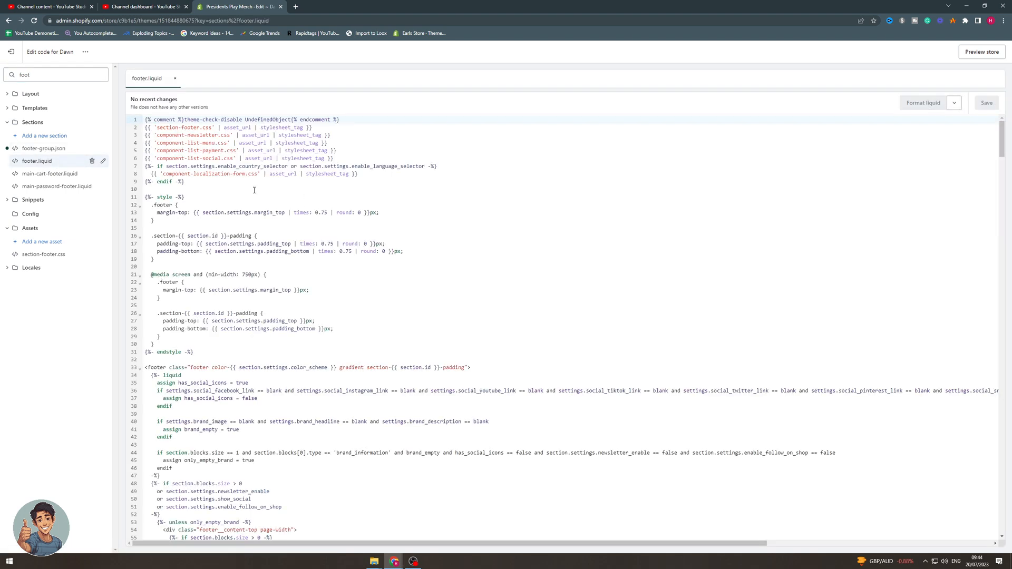
# Step: Look through the code of footer.liquid, then view main-cart-footer.liquid and main-password-footer.liquid
pyautogui.scroll(-3, 252, 197)
pyautogui.scroll(3, 237, 217)
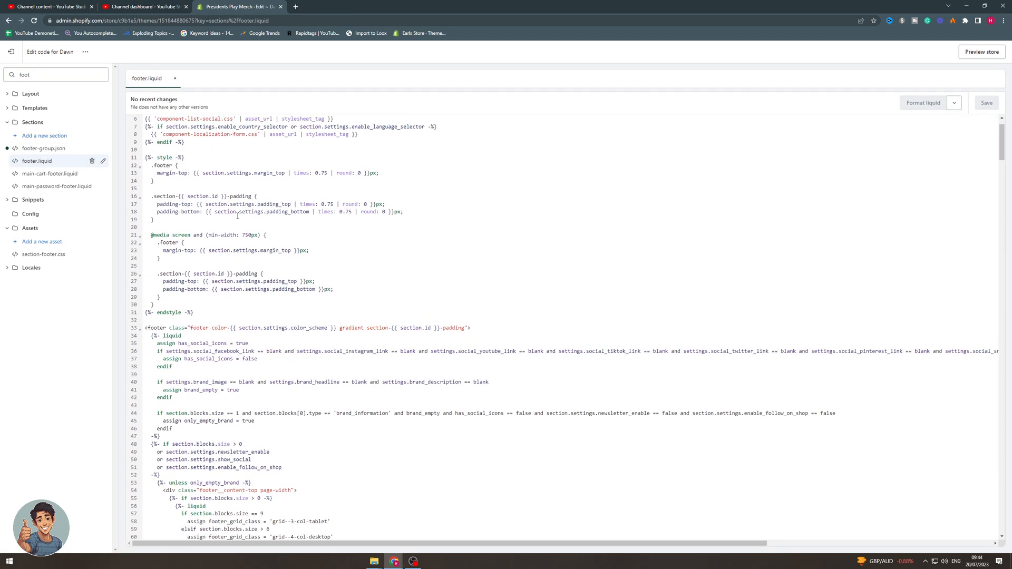
pyautogui.scroll(-17, 238, 216)
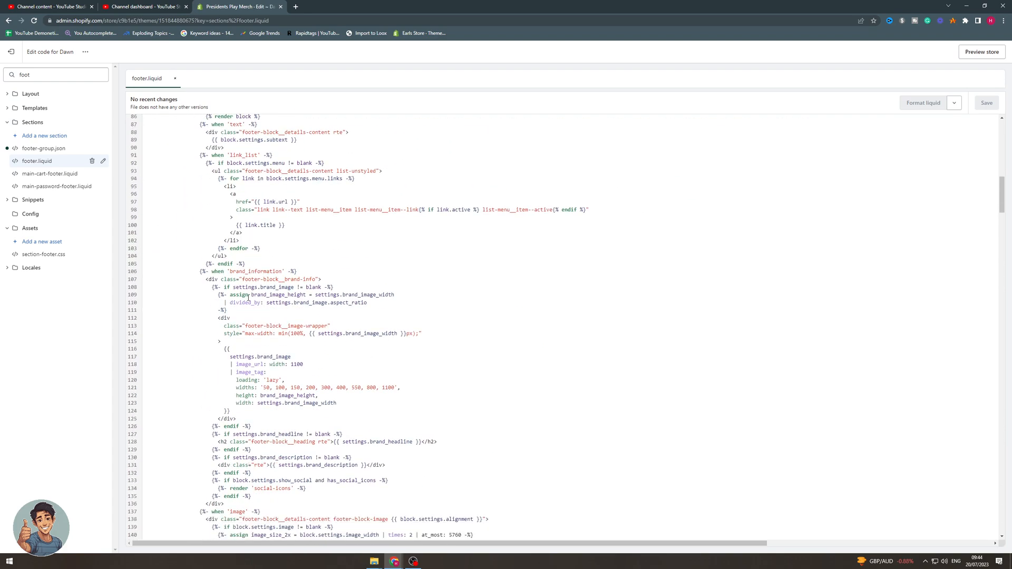
pyautogui.scroll(-11, 249, 302)
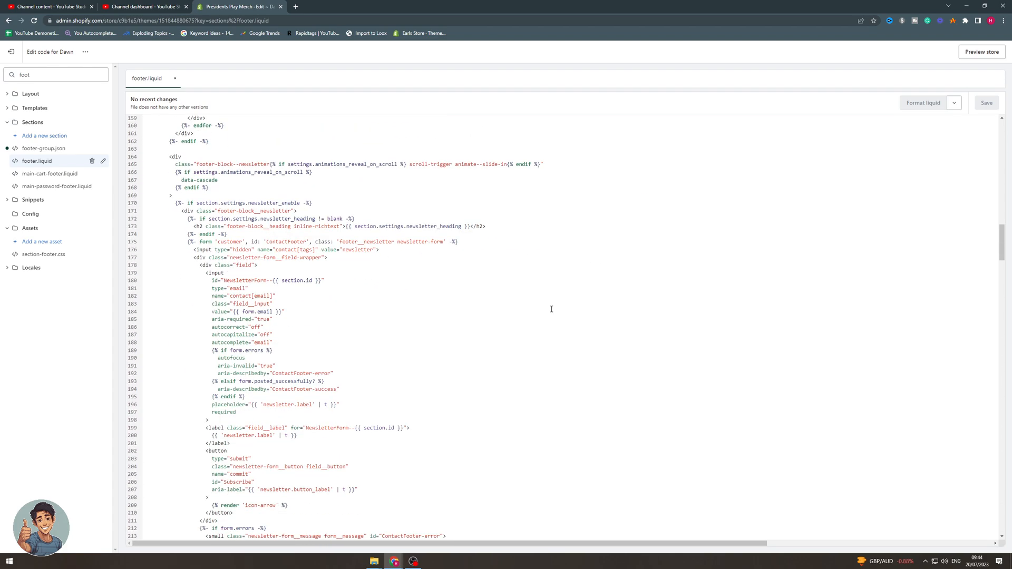
pyautogui.scroll(-4, 496, 347)
pyautogui.moveTo(1002, 285); pyautogui.dragTo(1009, 91)
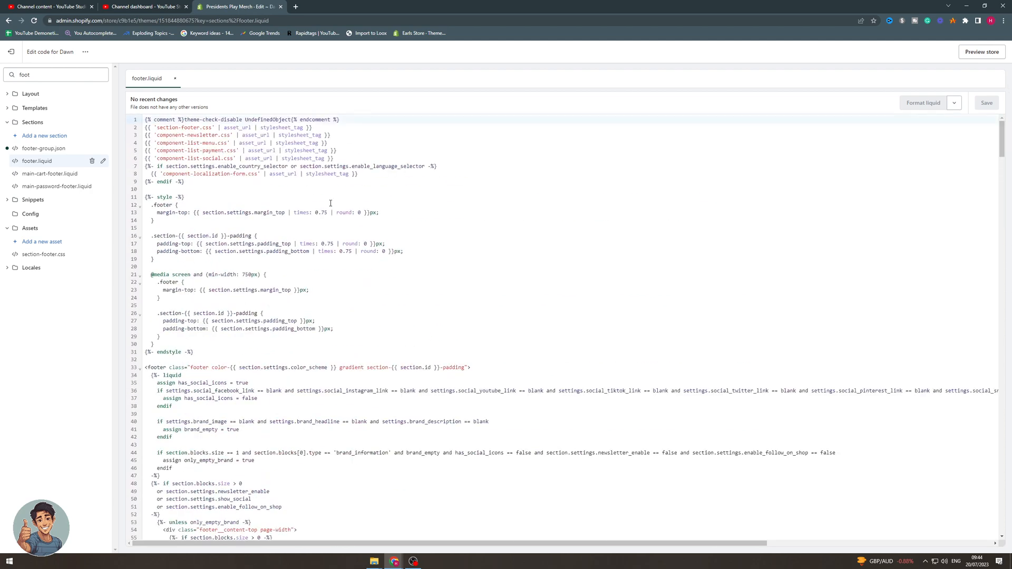
pyautogui.click(48, 174)
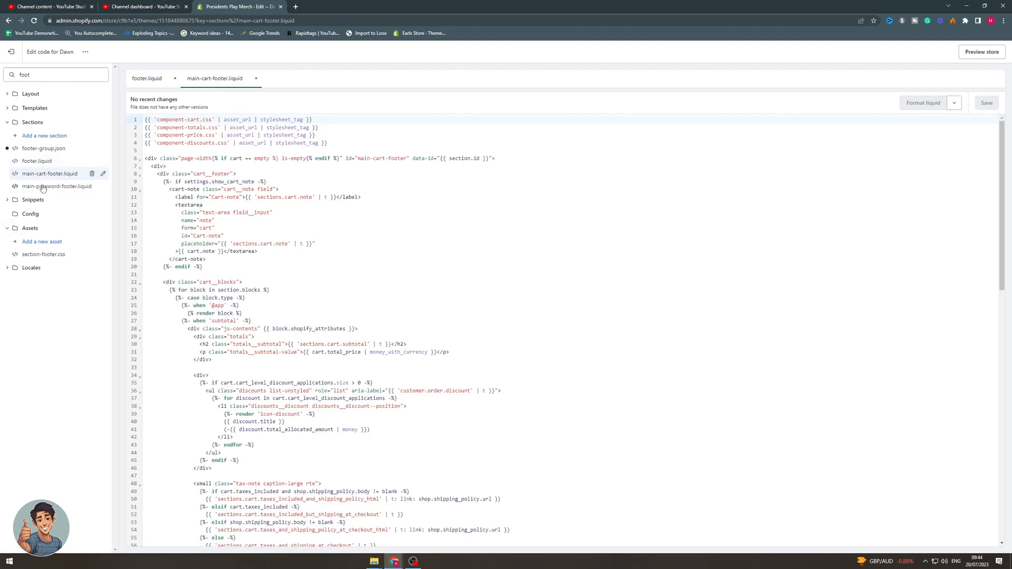
pyautogui.click(58, 186)
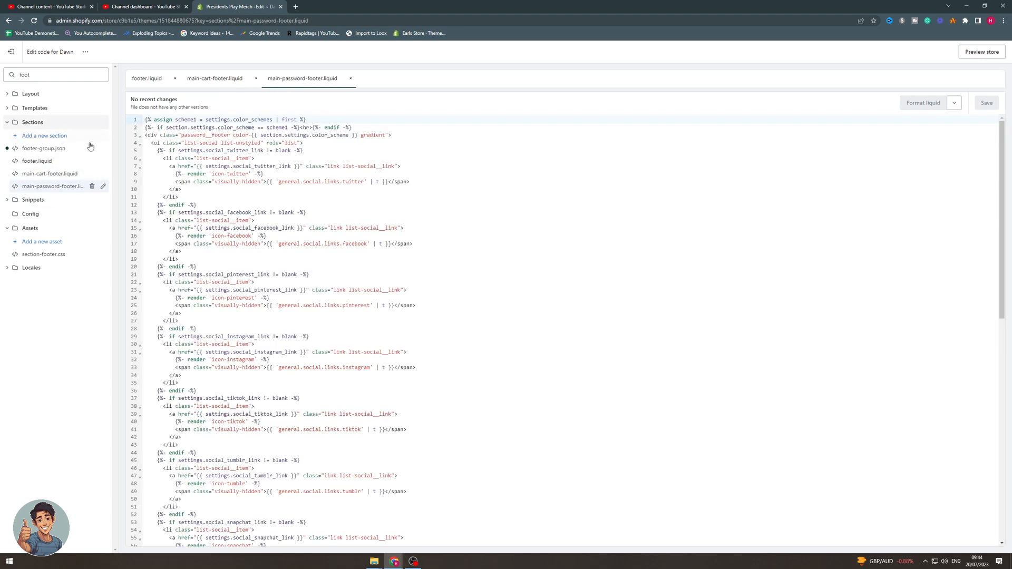
# Step: Leave the code editor, open the current Dawn theme for customization and dismiss the Loox setup notice
pyautogui.click(11, 52)
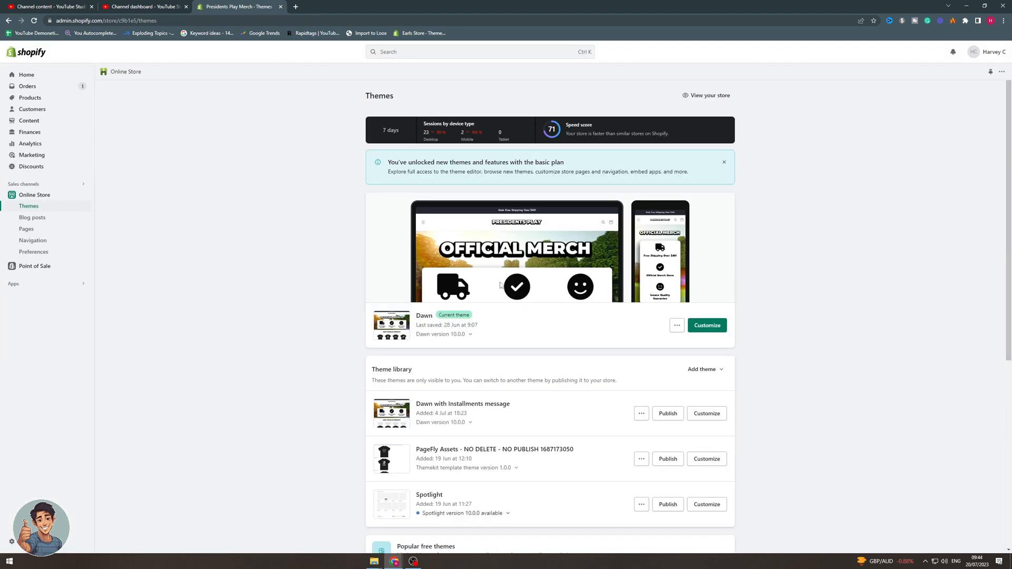
pyautogui.click(702, 329)
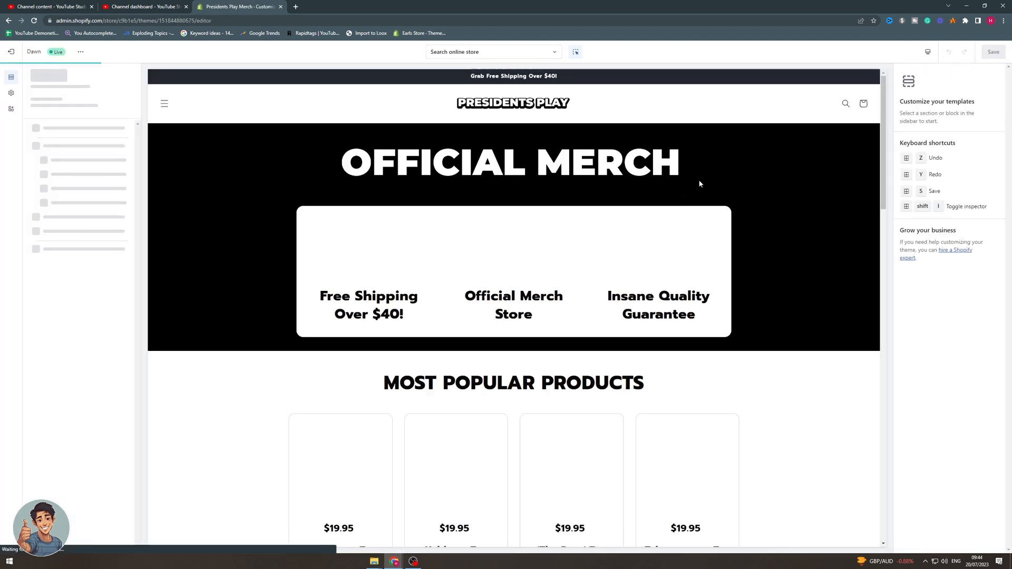
pyautogui.scroll(-10, 794, 132)
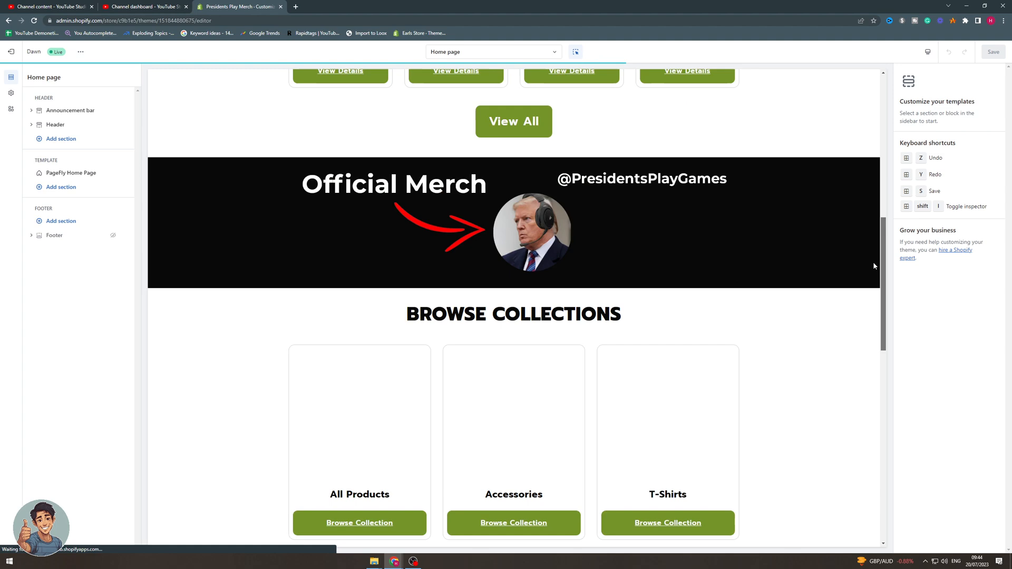
pyautogui.moveTo(873, 263); pyautogui.dragTo(824, 489)
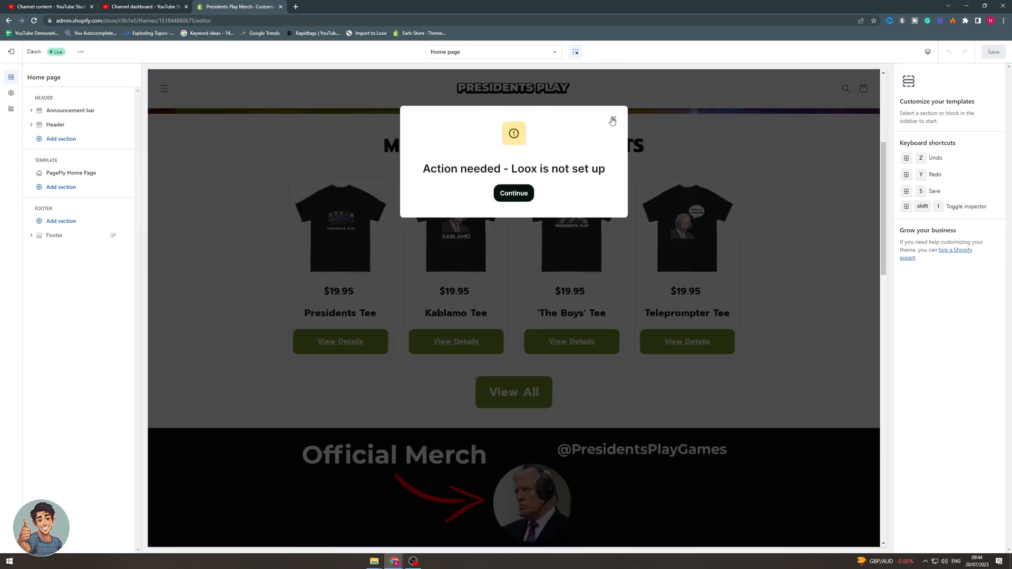
pyautogui.click(612, 120)
# Step: Make the hidden Footer section visible on the home page and select it in the preview
pyautogui.scroll(-10, 782, 350)
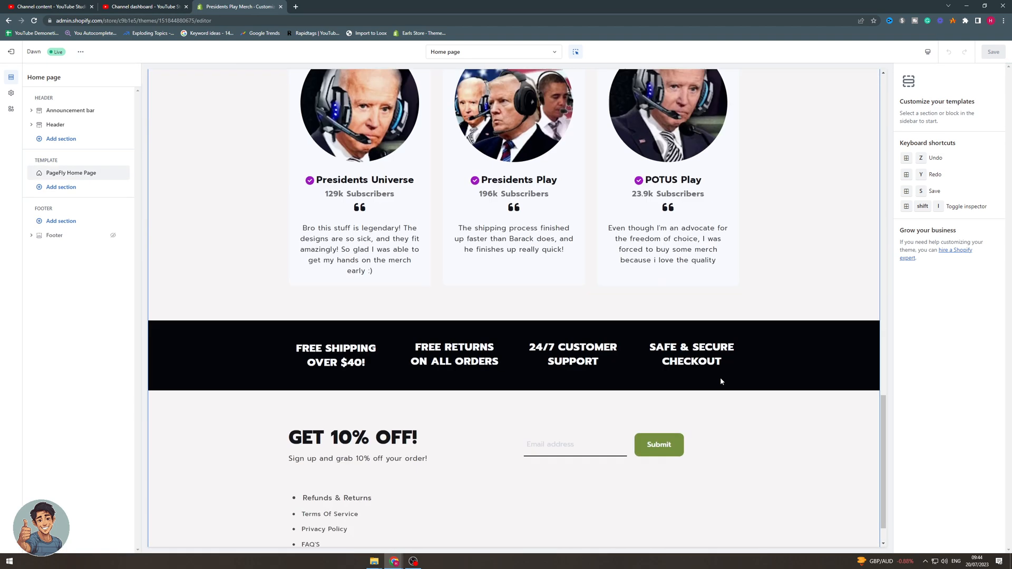
pyautogui.scroll(-1, 706, 390)
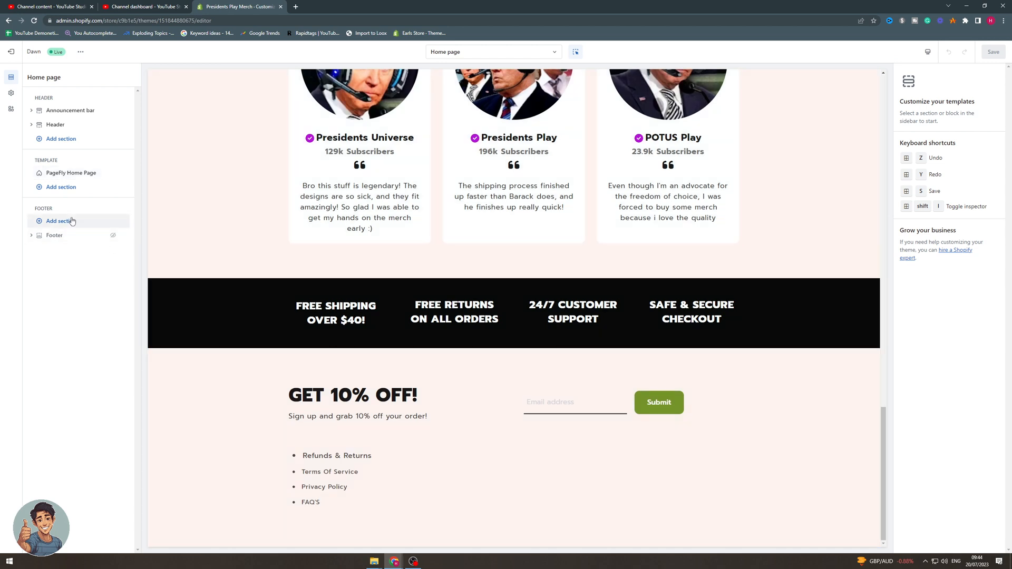
pyautogui.click(113, 235)
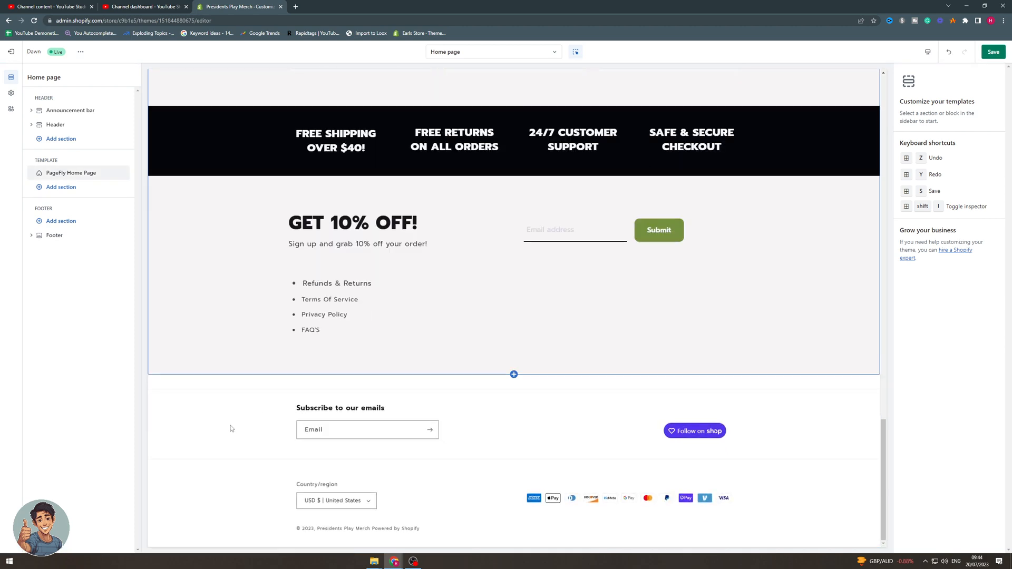
pyautogui.click(229, 447)
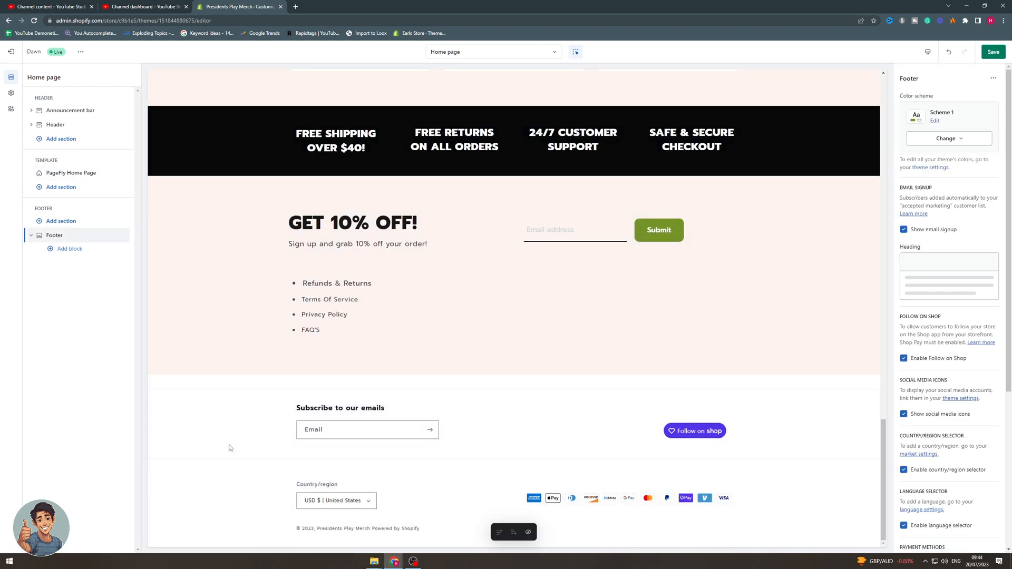
# Step: Add a Text block with the heading "THANK YOU" to the footer, and remove the block again
pyautogui.click(68, 250)
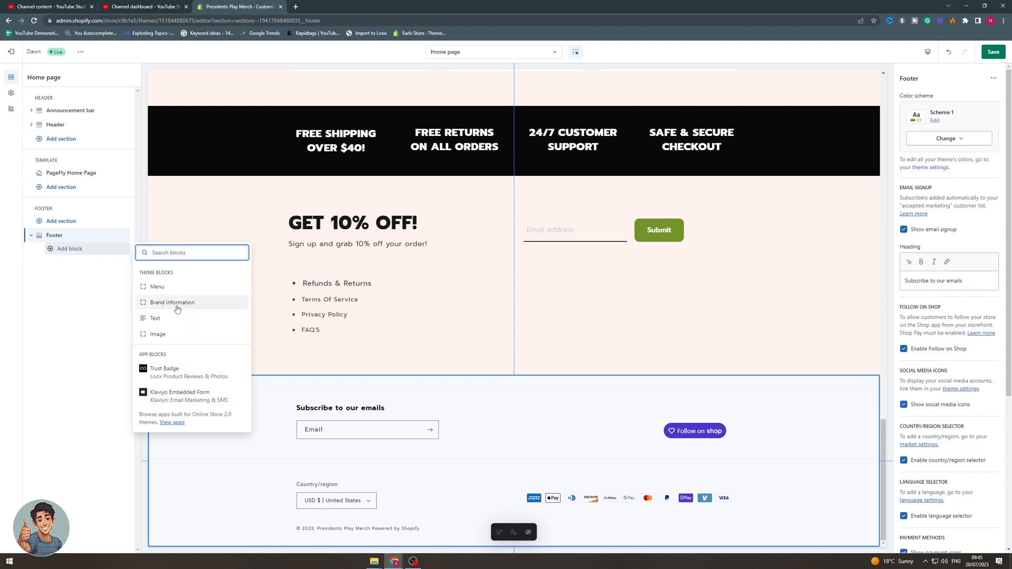
pyautogui.click(156, 318)
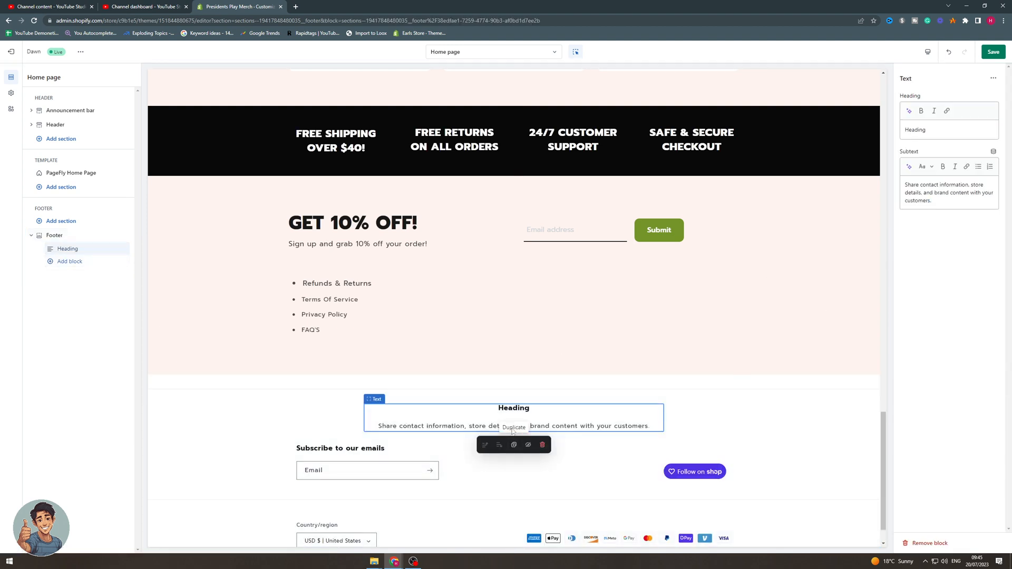
pyautogui.doubleClick(916, 129)
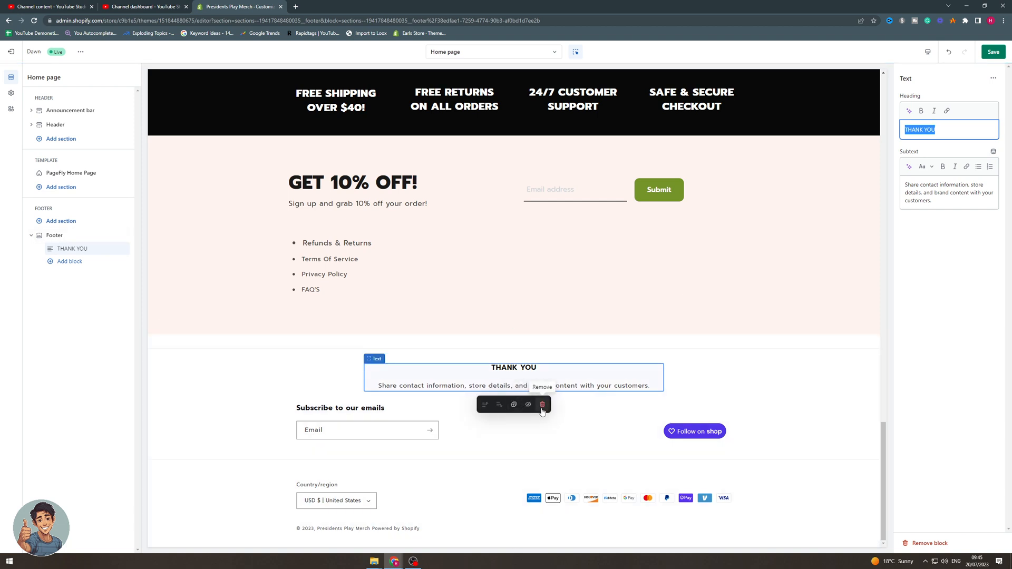
pyautogui.click(535, 402)
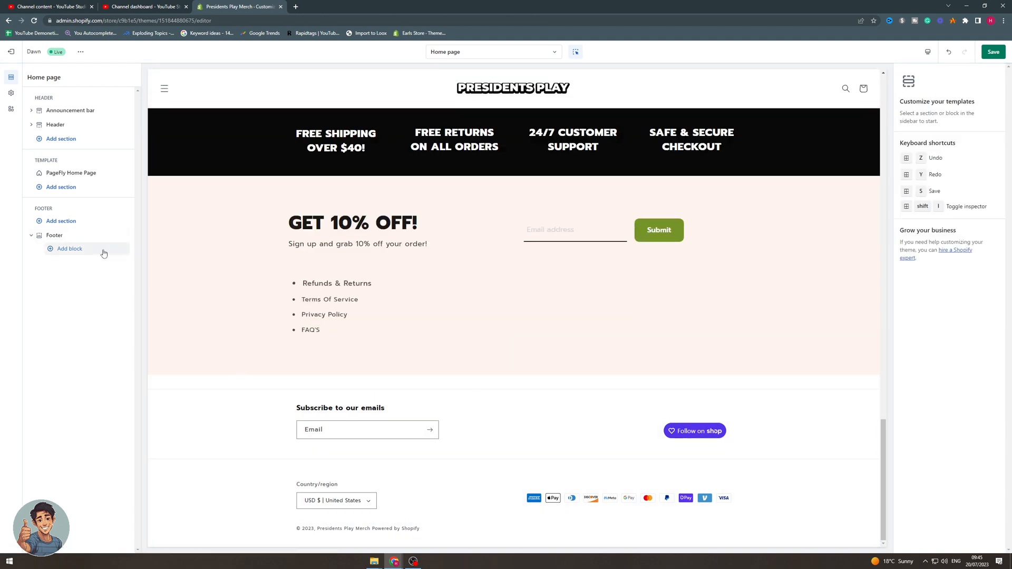
# Step: Try Scheme 3 as the Footer section's color scheme, and settle on Scheme 4
pyautogui.click(74, 237)
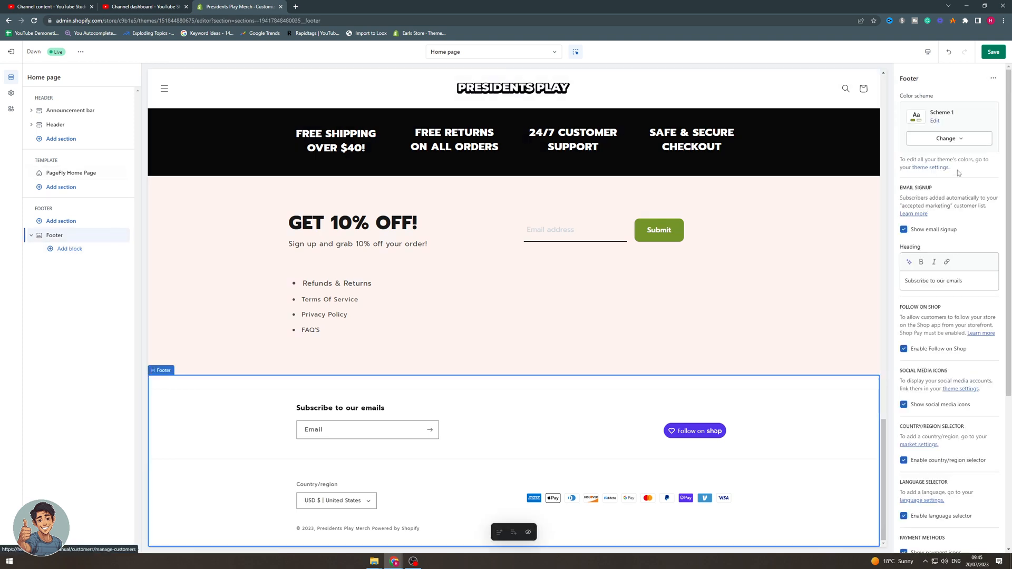
pyautogui.click(952, 139)
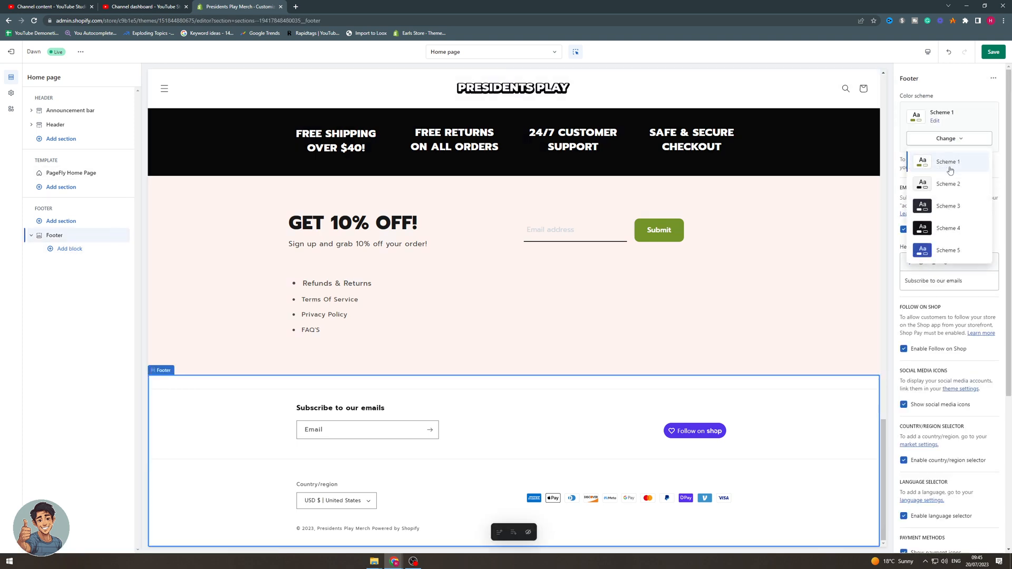
pyautogui.click(943, 204)
pyautogui.click(949, 139)
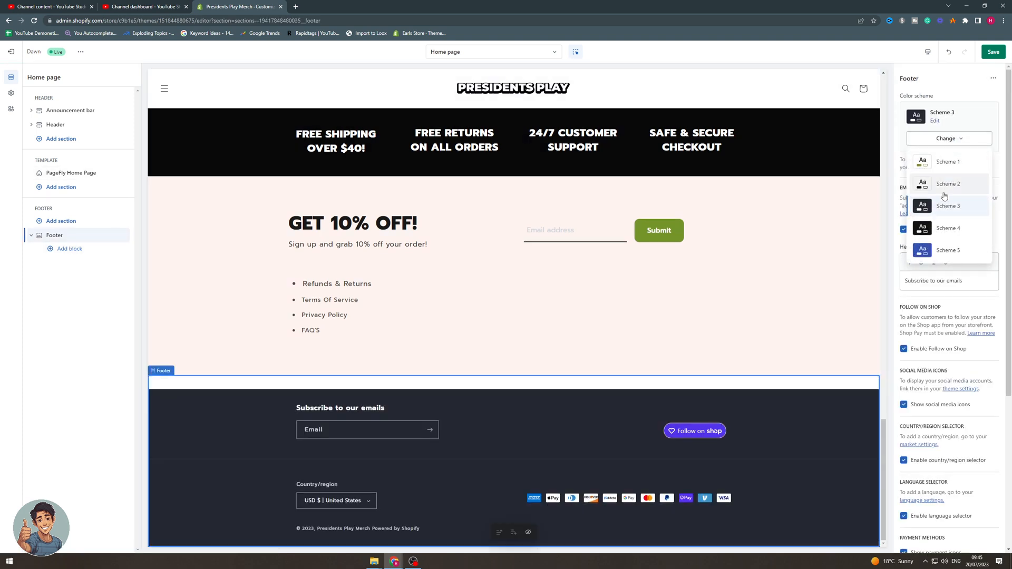
pyautogui.click(946, 227)
# Step: Turn the footer's email signup off and back on
pyautogui.scroll(-2, 917, 211)
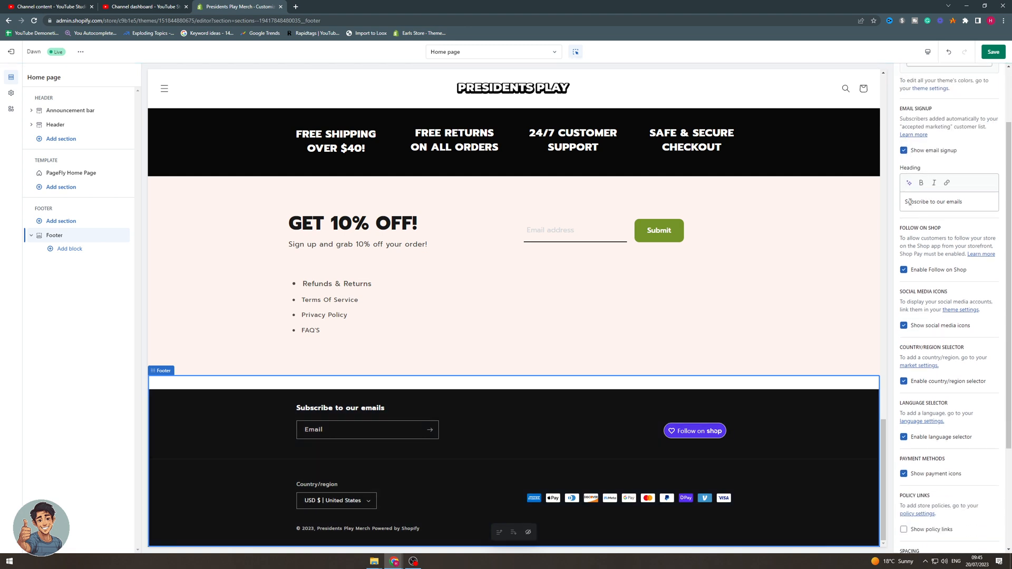
pyautogui.click(903, 151)
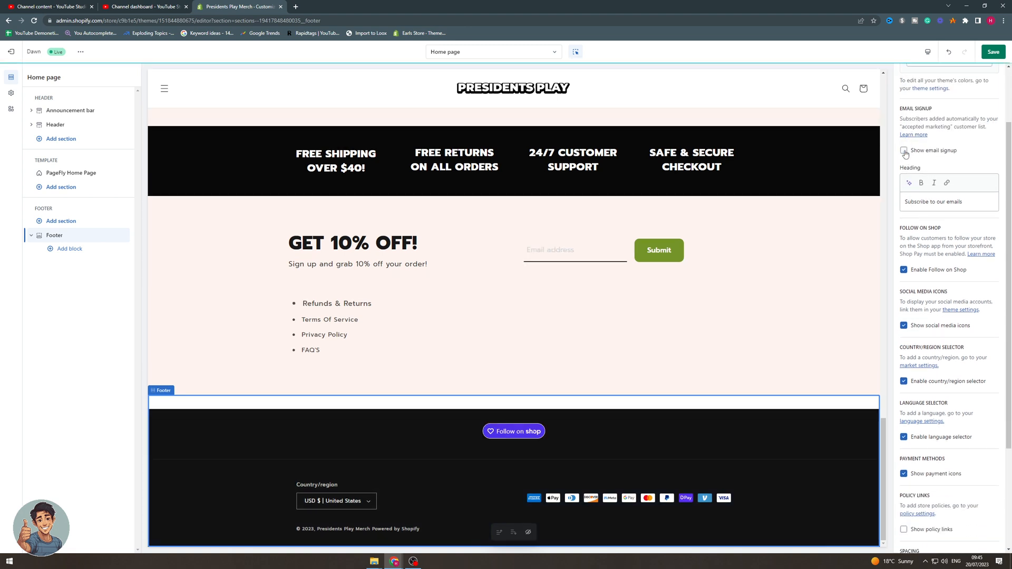
pyautogui.click(903, 150)
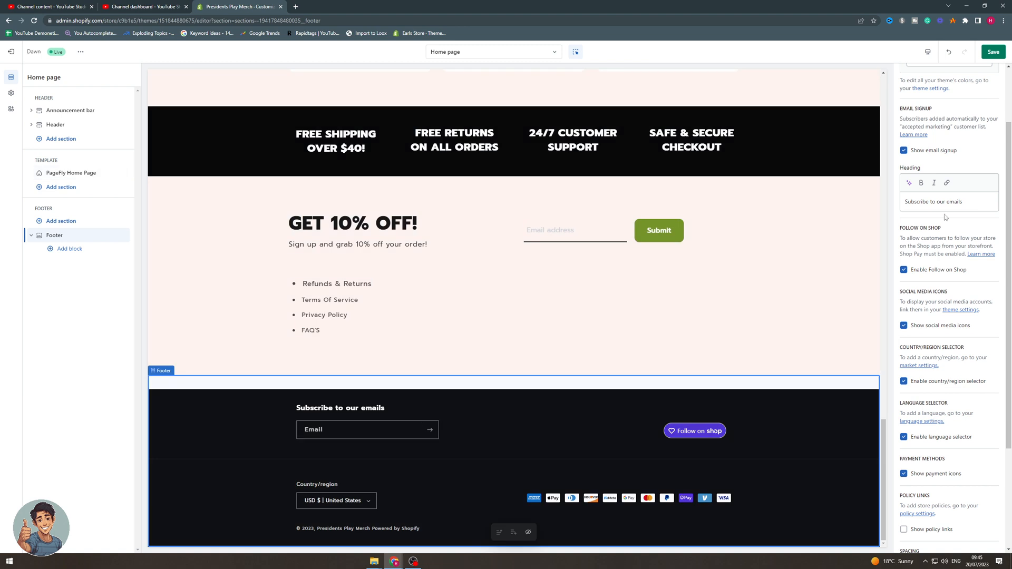
# Step: Turn the footer's policy links on and back off, and review the remaining footer settings
pyautogui.scroll(-4, 906, 284)
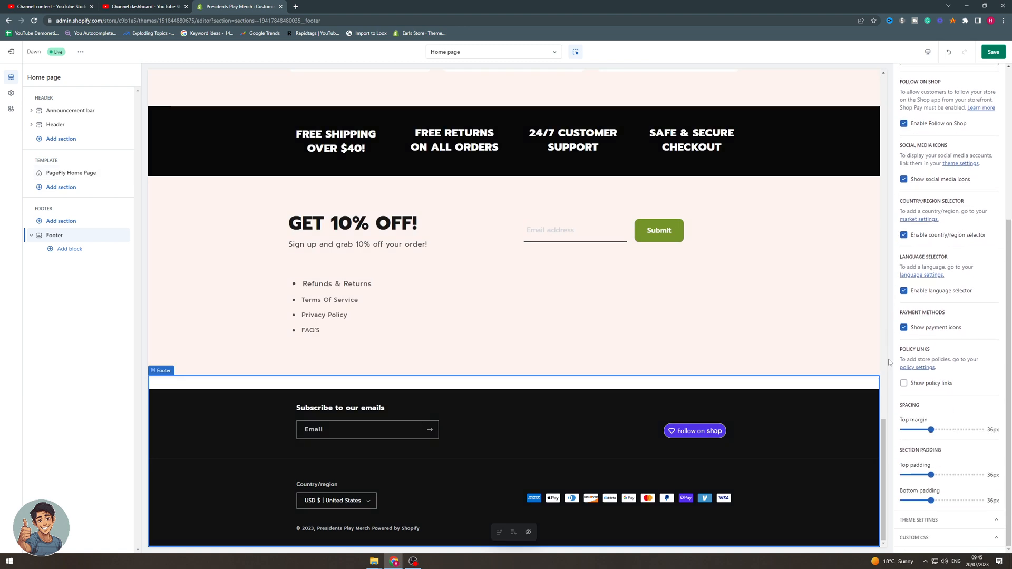
pyautogui.click(904, 383)
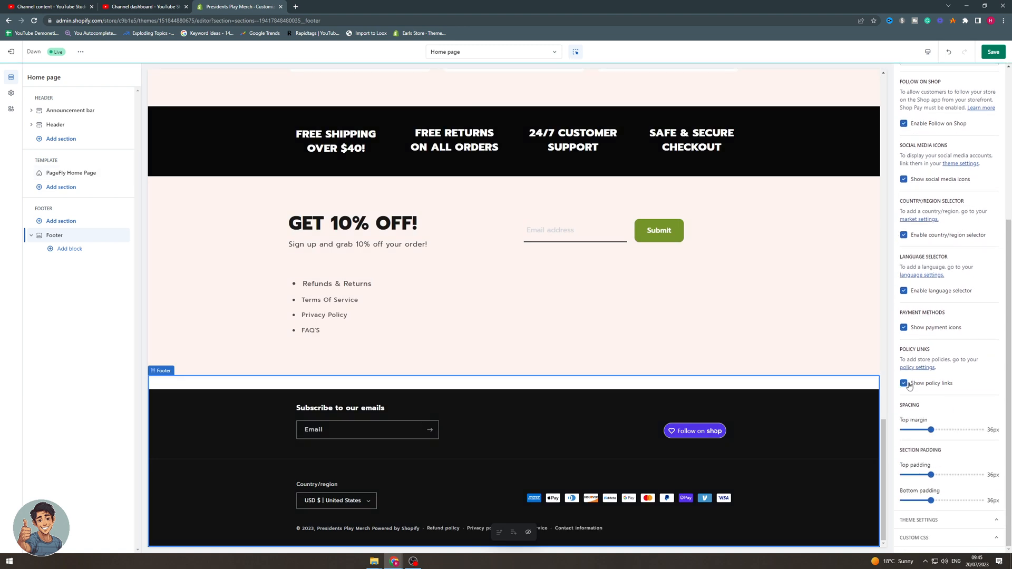
pyautogui.click(904, 384)
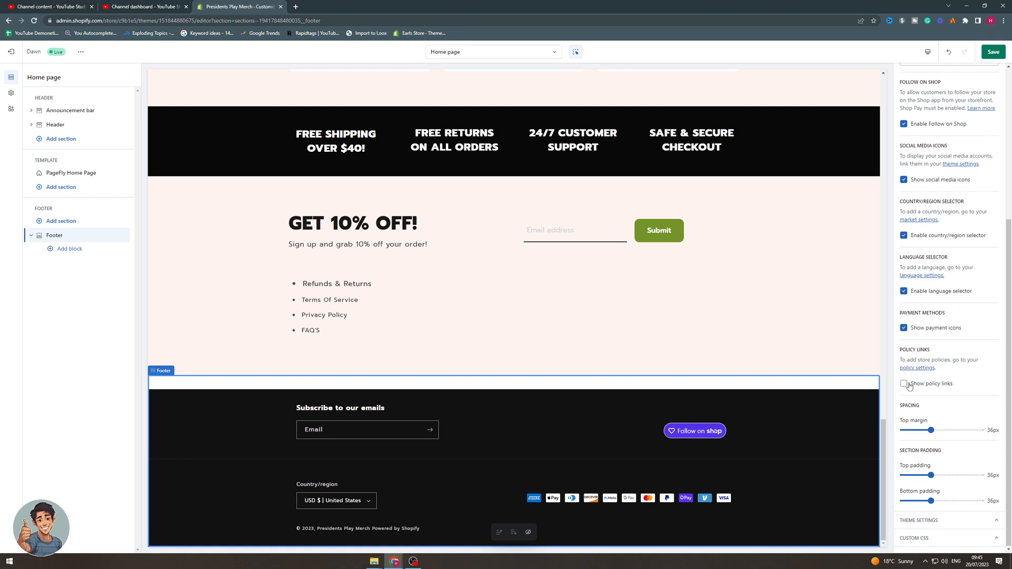
pyautogui.scroll(5, 908, 386)
pyautogui.scroll(-5, 908, 386)
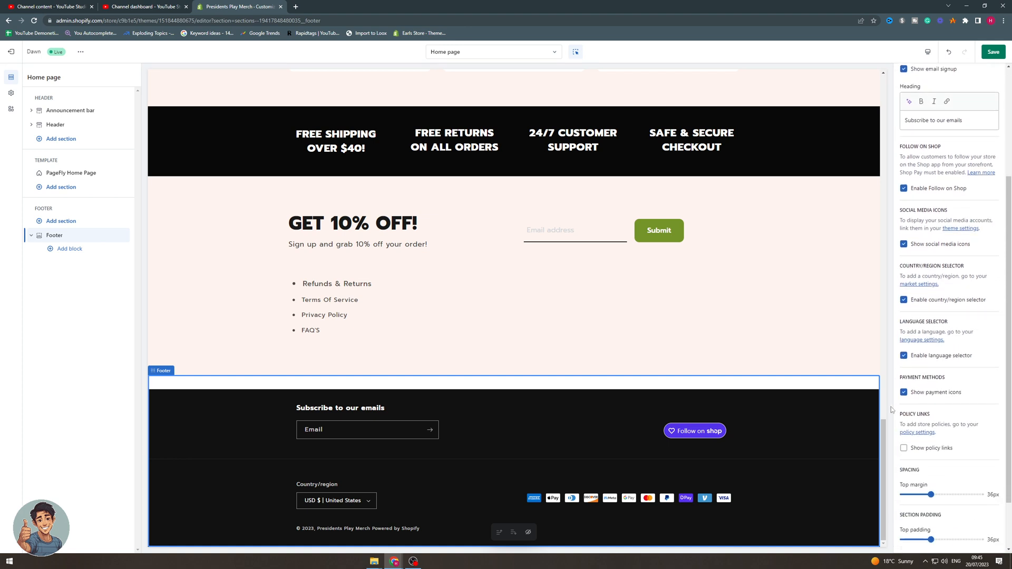
# Step: Review the footer's spacing, padding and social media settings, and expand the section's custom CSS
pyautogui.click(927, 518)
pyautogui.scroll(-5, 929, 510)
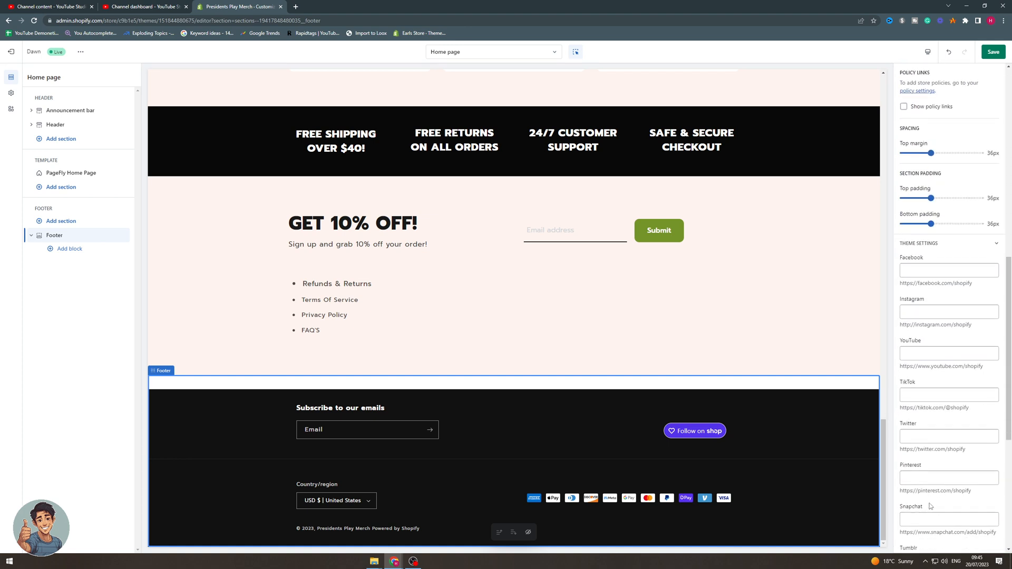
pyautogui.scroll(-5, 930, 379)
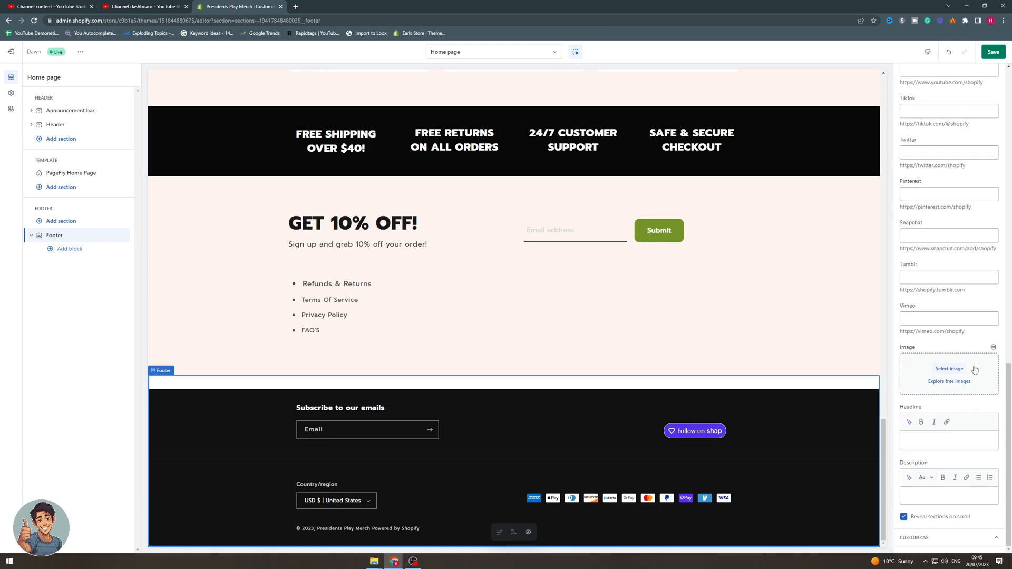
pyautogui.click(946, 538)
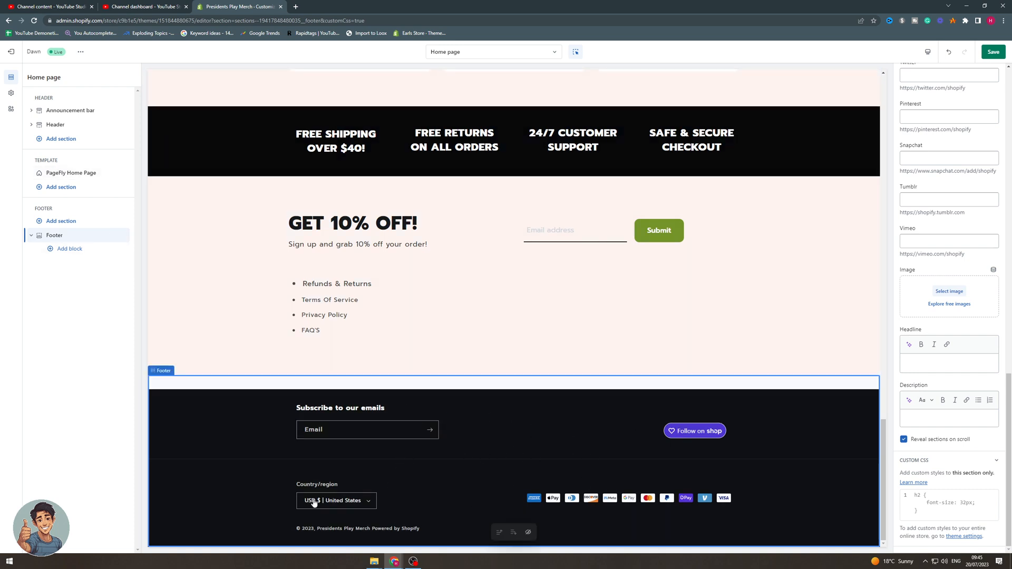
# Step: Hide the Footer section, and leave the theme editor without saving the changes
pyautogui.click(113, 235)
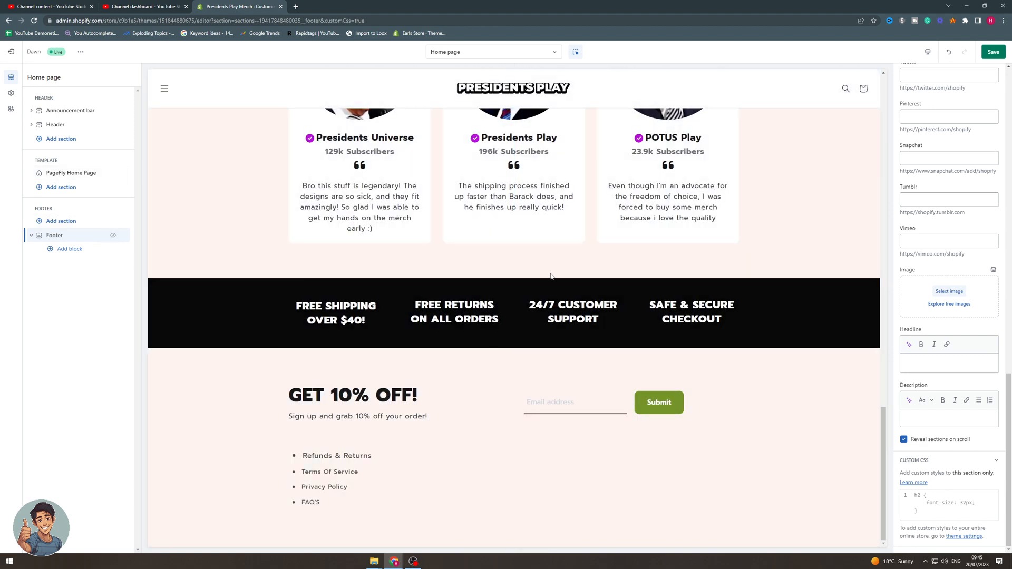
pyautogui.click(11, 52)
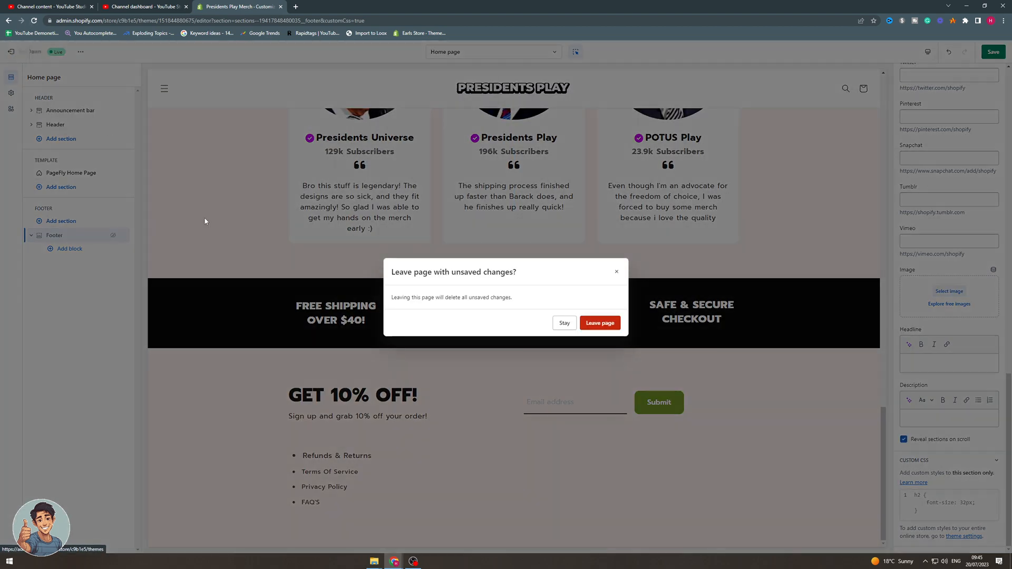
pyautogui.click(598, 323)
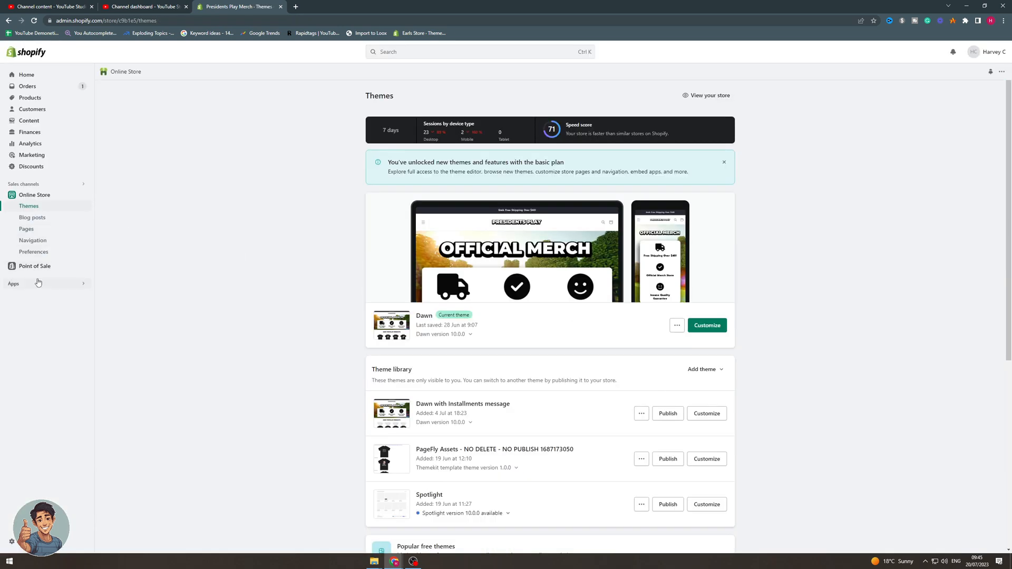
# Step: Open the PageFly Page Builder app, and look through its dashboard and the plan's slot usage
pyautogui.hotkey('ctrl', 'k')
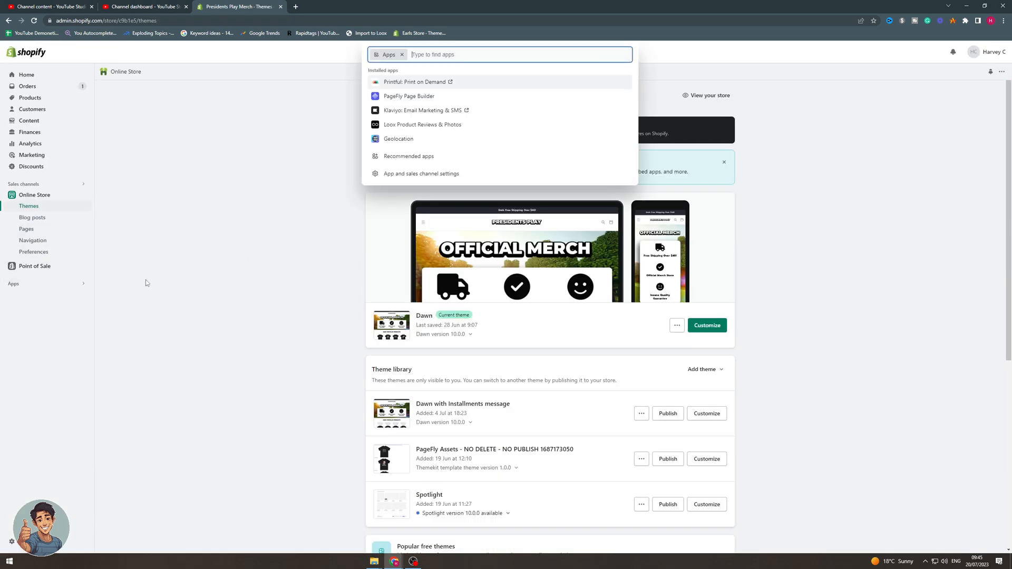
pyautogui.click(397, 93)
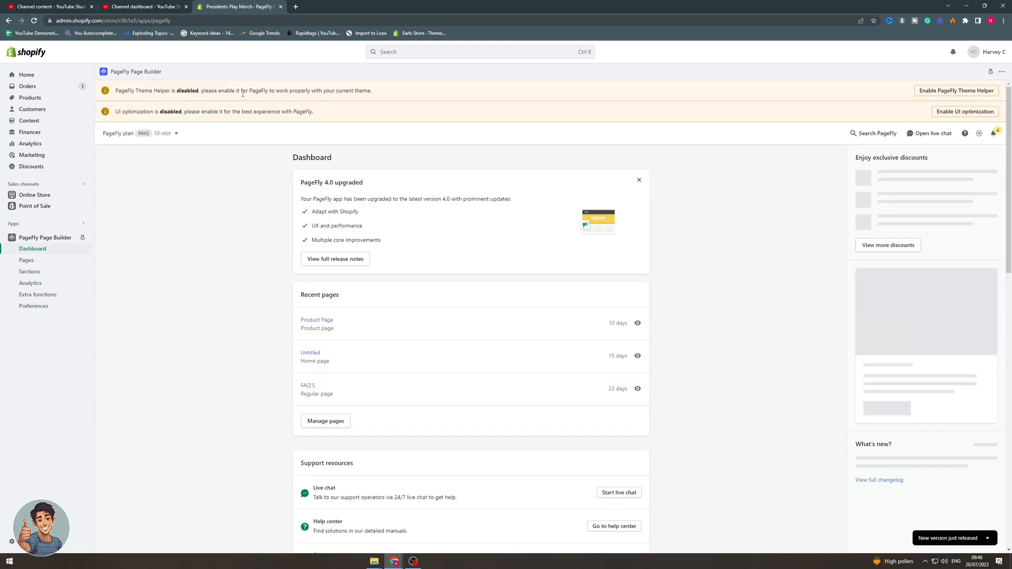
pyautogui.scroll(-10, 651, 327)
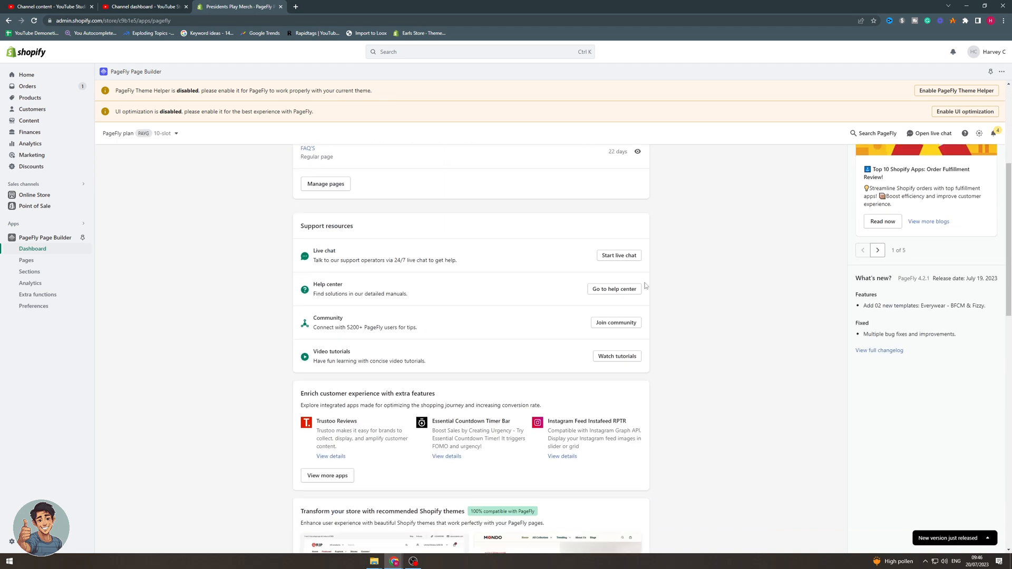
pyautogui.scroll(10, 650, 330)
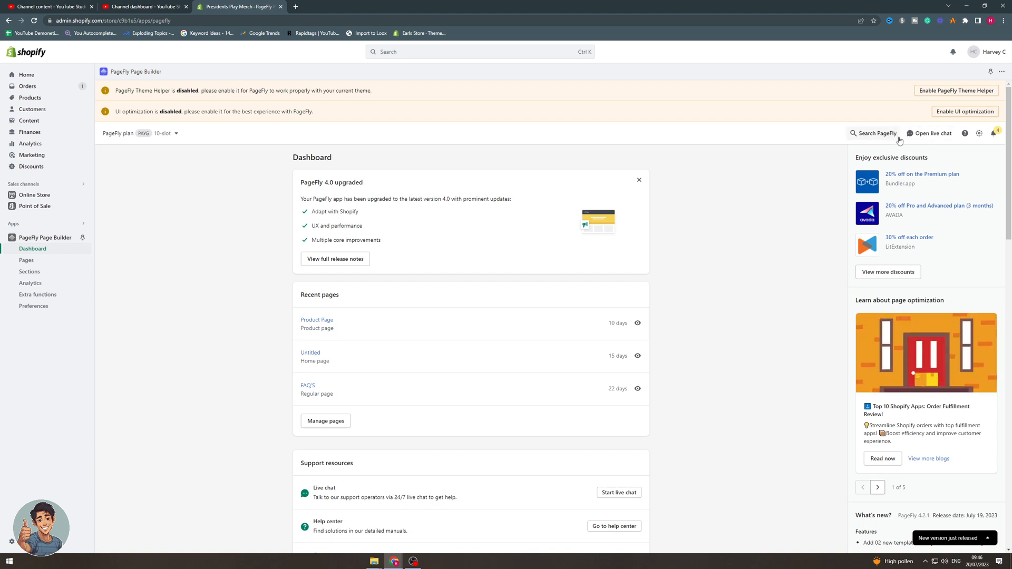
pyautogui.click(174, 134)
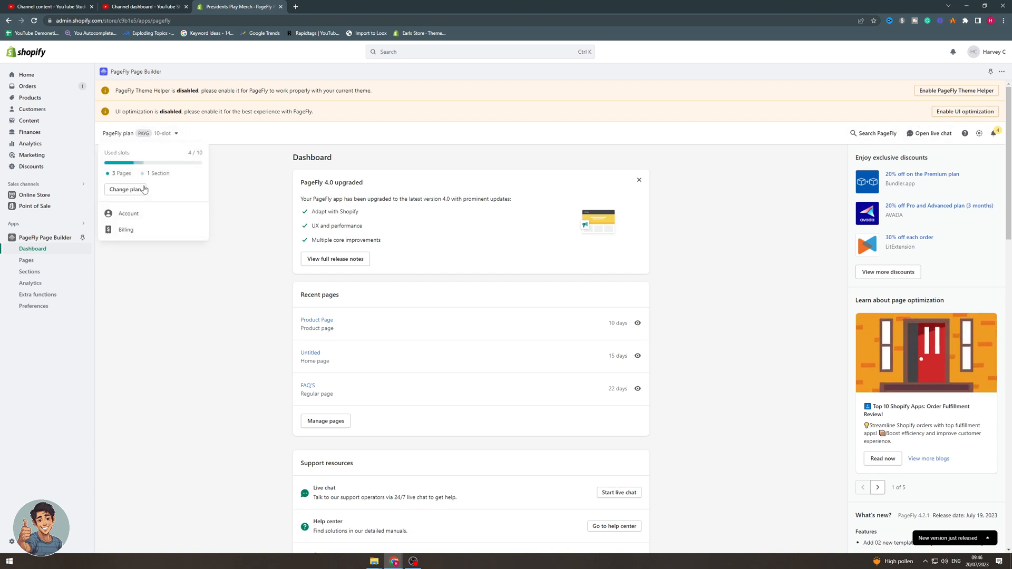
pyautogui.click(217, 188)
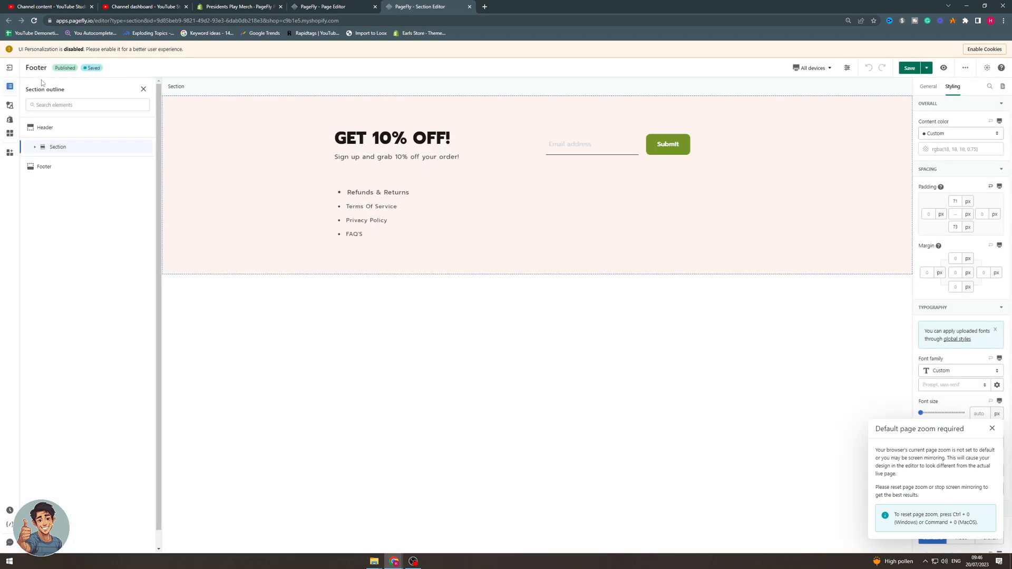
# Step: In PageFly's section editor, expand the Footer section's outline to its first column, and inspect the heading, paragraph and containing row
pyautogui.click(34, 150)
pyautogui.click(44, 160)
pyautogui.click(51, 173)
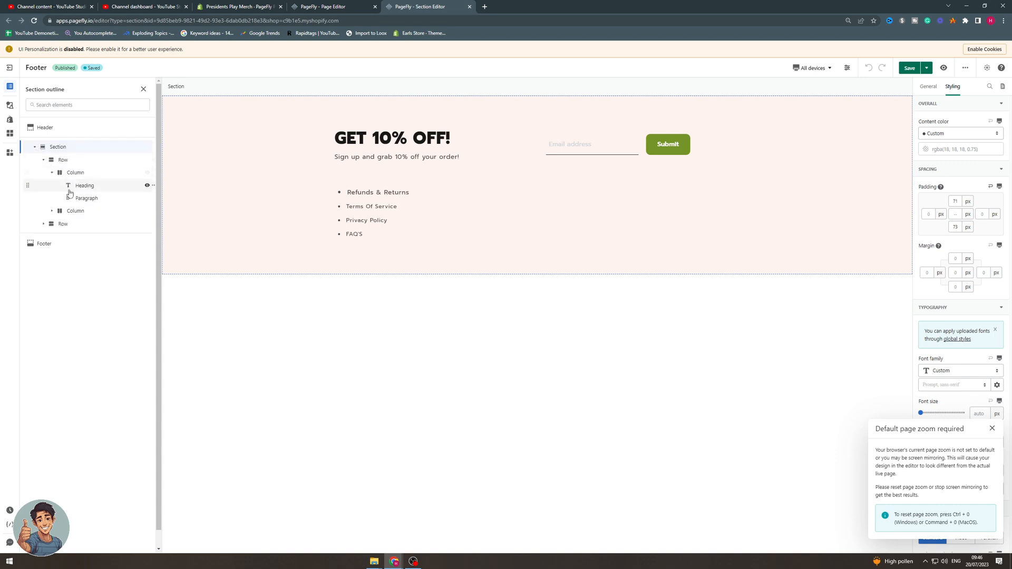
pyautogui.click(83, 185)
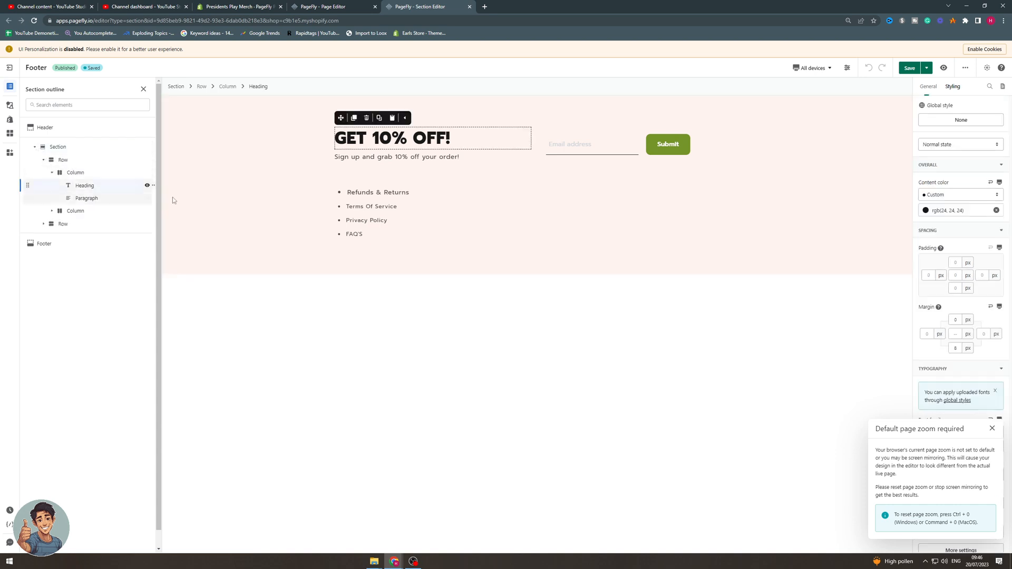
pyautogui.click(104, 199)
pyautogui.click(420, 126)
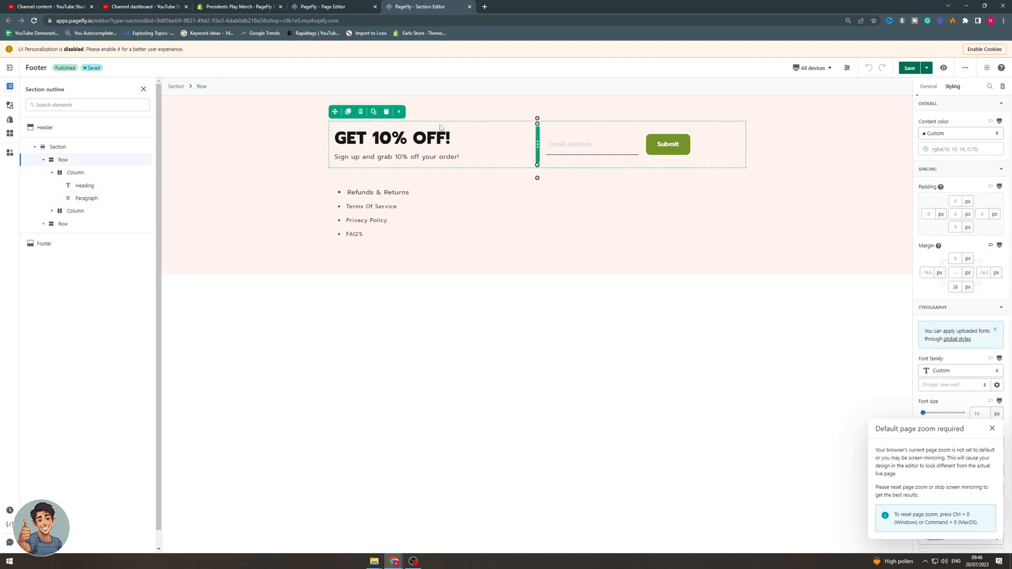
# Step: Inspect the footer's email address field, Customer Form, "Refunds & Returns" and "FAQ'S" list items, link list and whole section
pyautogui.click(622, 144)
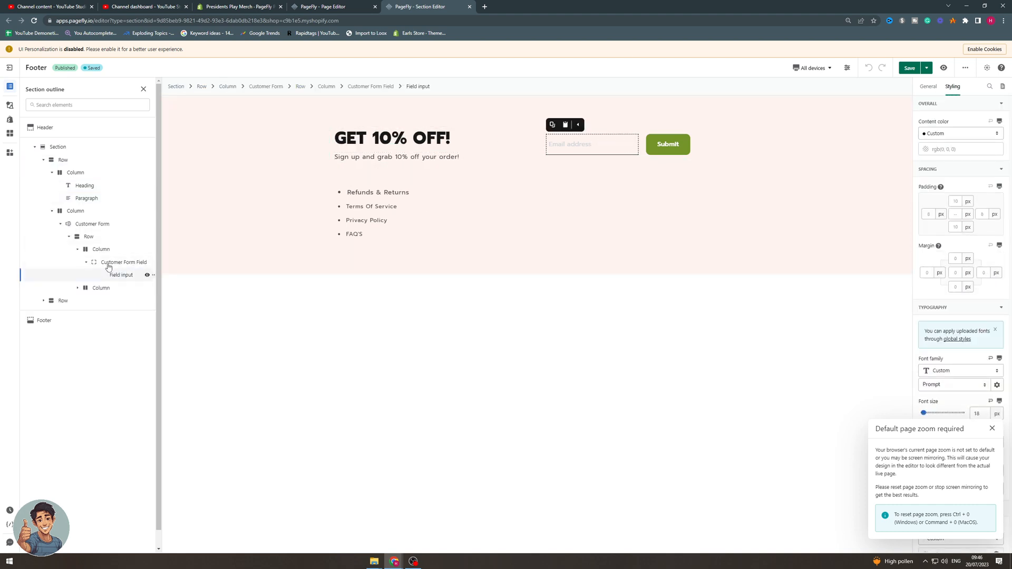
pyautogui.click(77, 226)
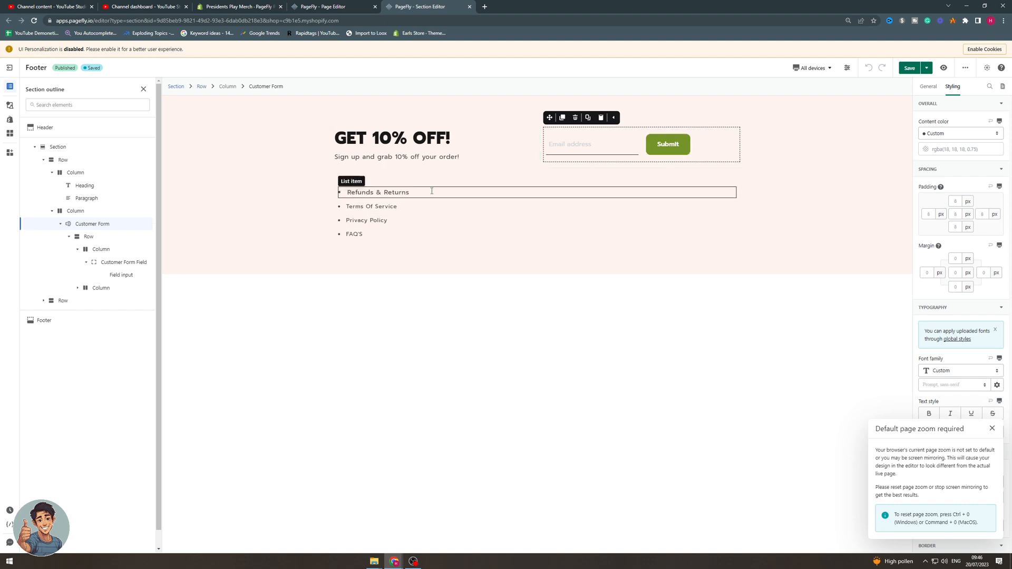
pyautogui.click(399, 193)
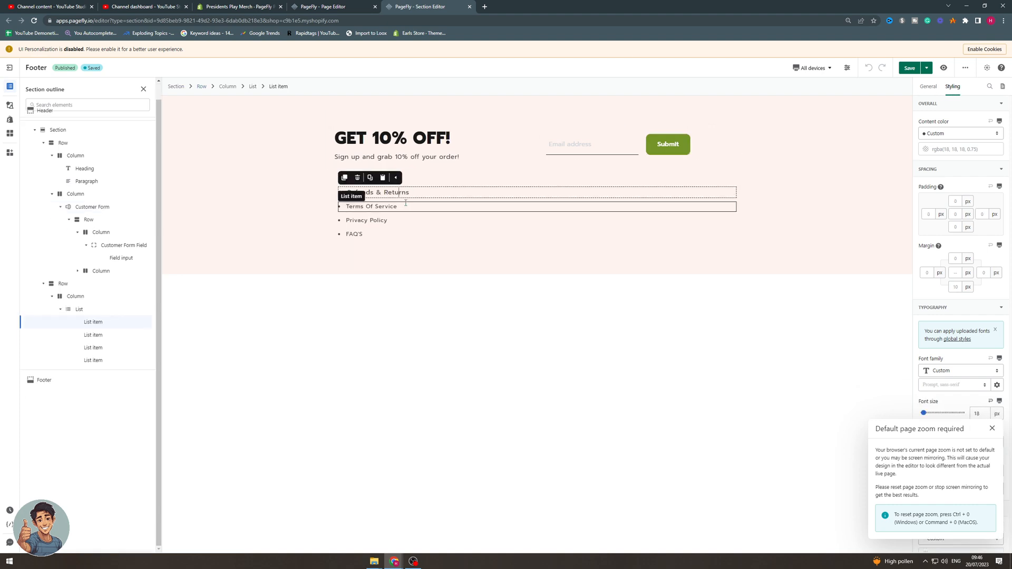
pyautogui.click(395, 236)
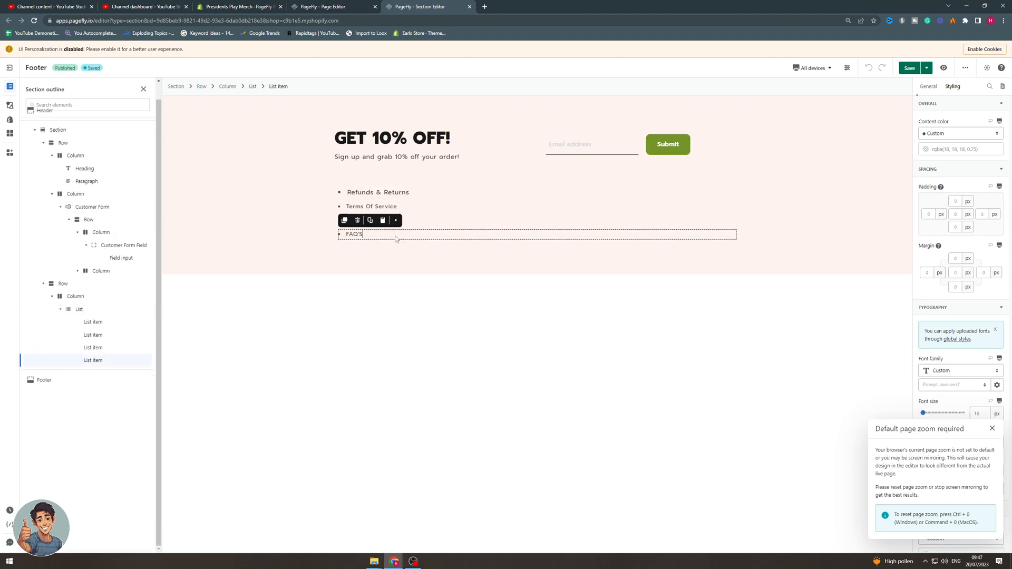
pyautogui.click(383, 192)
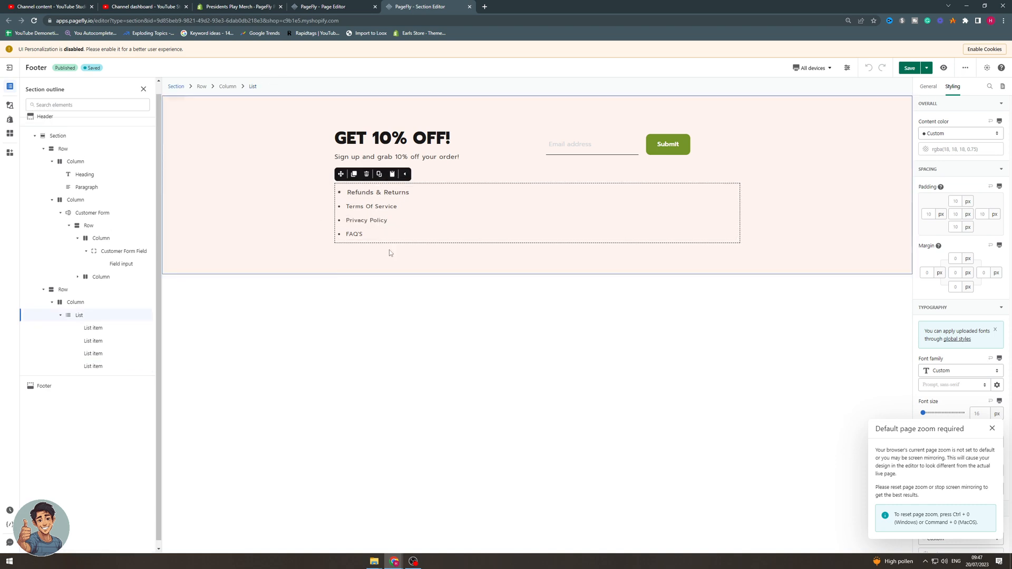
pyautogui.click(273, 125)
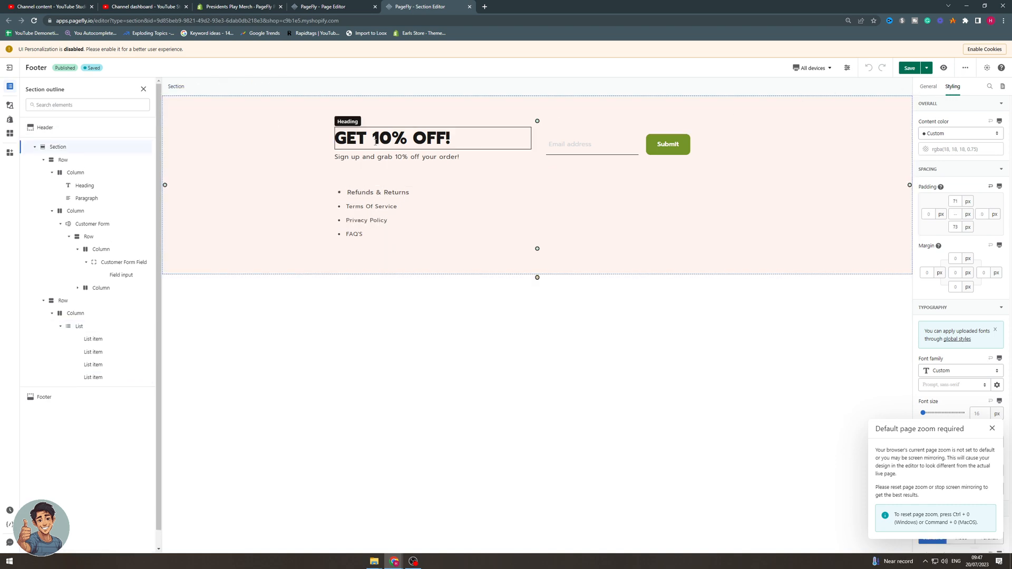
# Step: Leave the section editor for PageFly's list of sections, and check the plan's slot usage
pyautogui.click(19, 68)
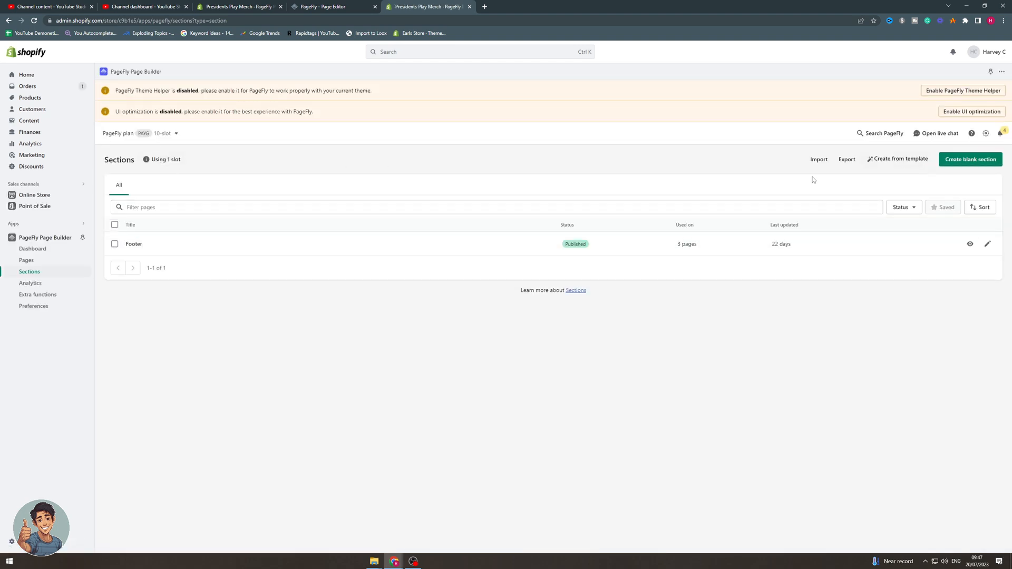
pyautogui.click(165, 135)
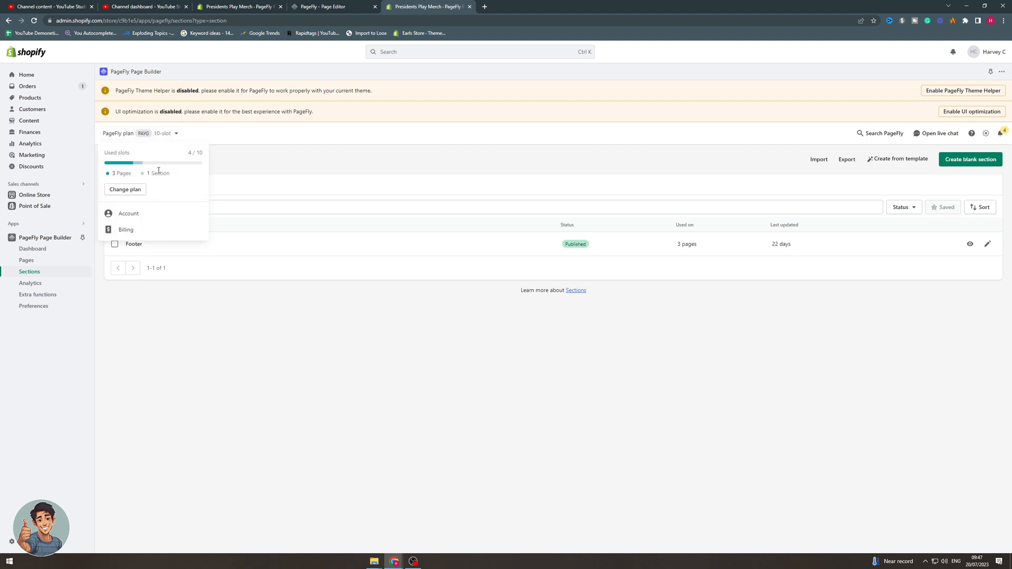
pyautogui.click(574, 176)
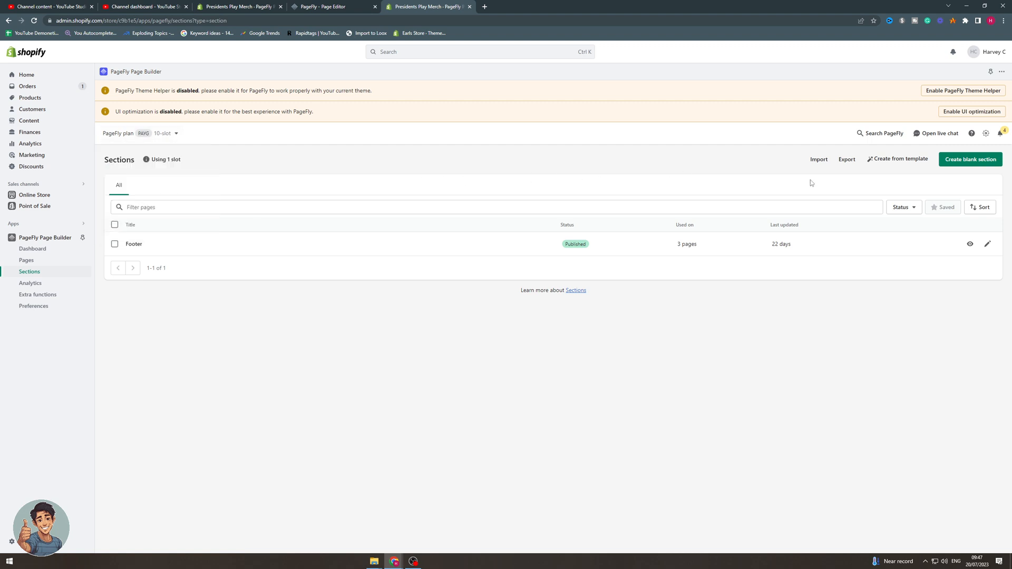